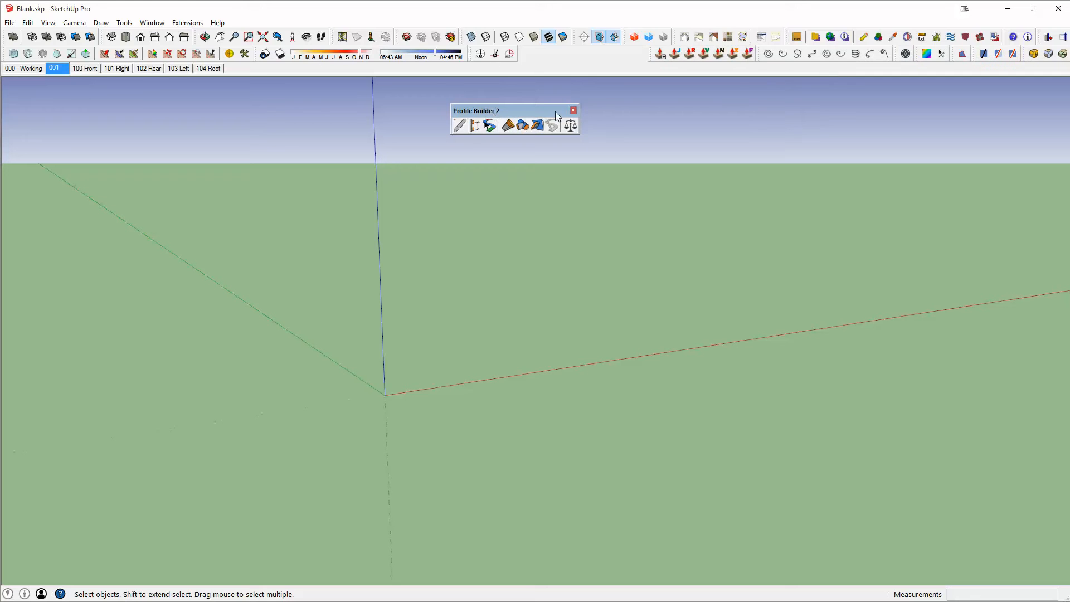
Search the Extension Warehouse for "profile builder 2" and look over the matching extensions.
drag(542, 112, 542, 85)
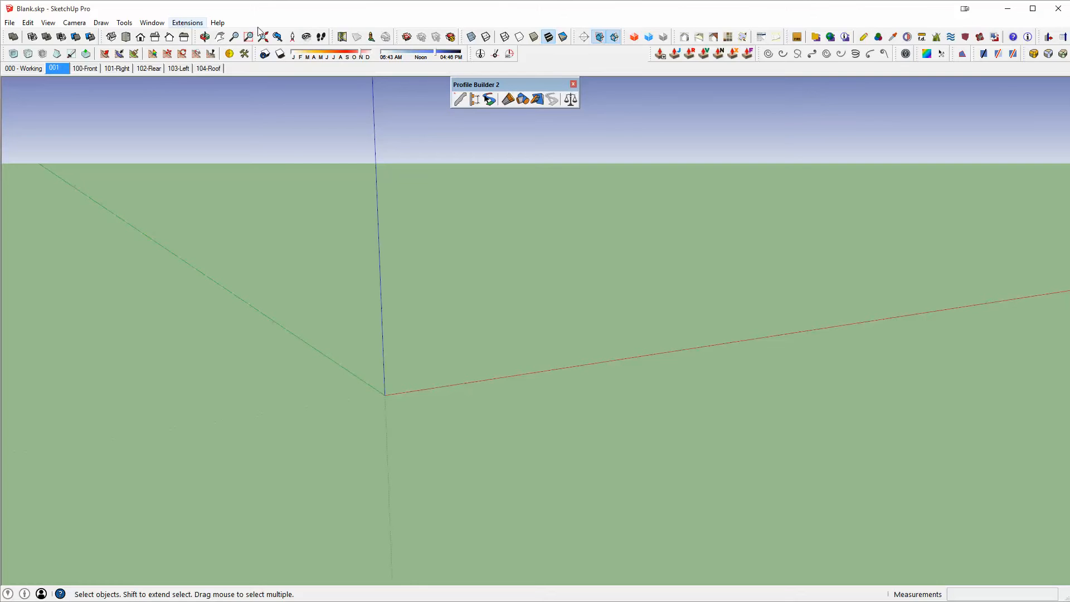
click(451, 37)
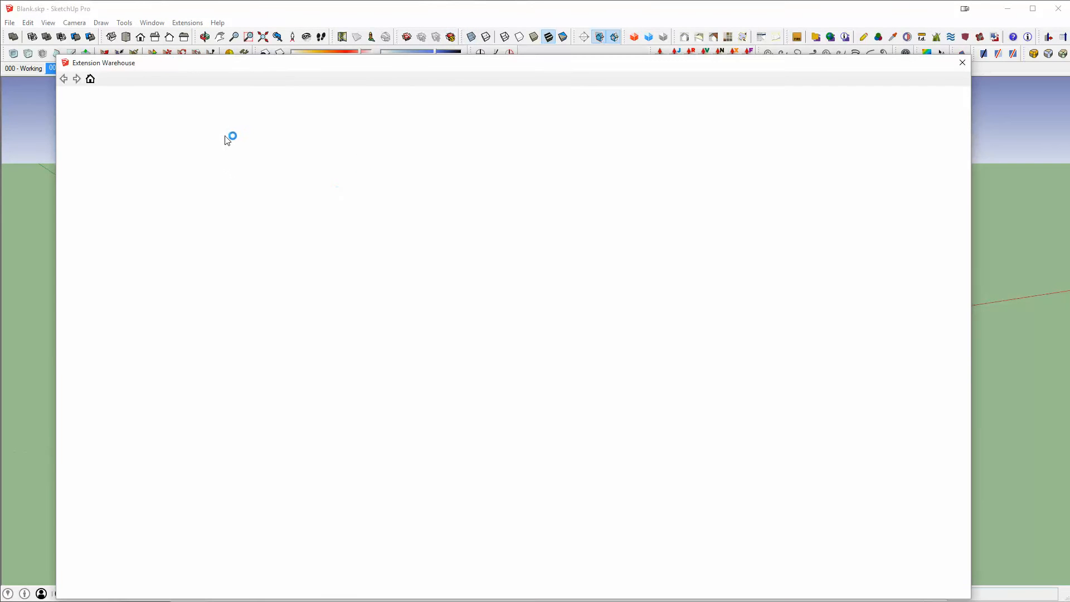
click(282, 93)
text(profile builder 2)
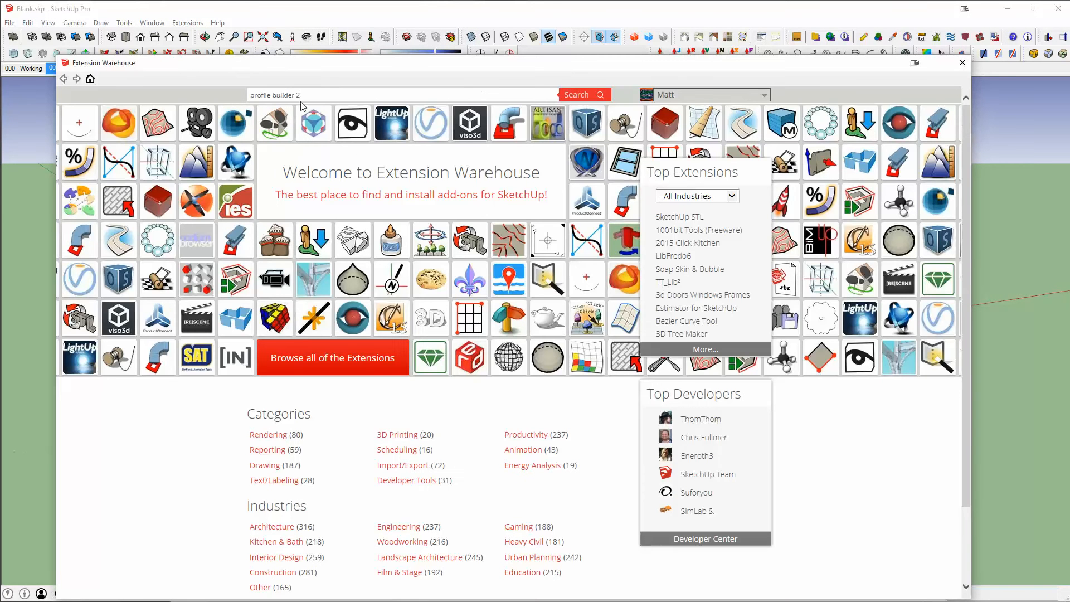
key(Return)
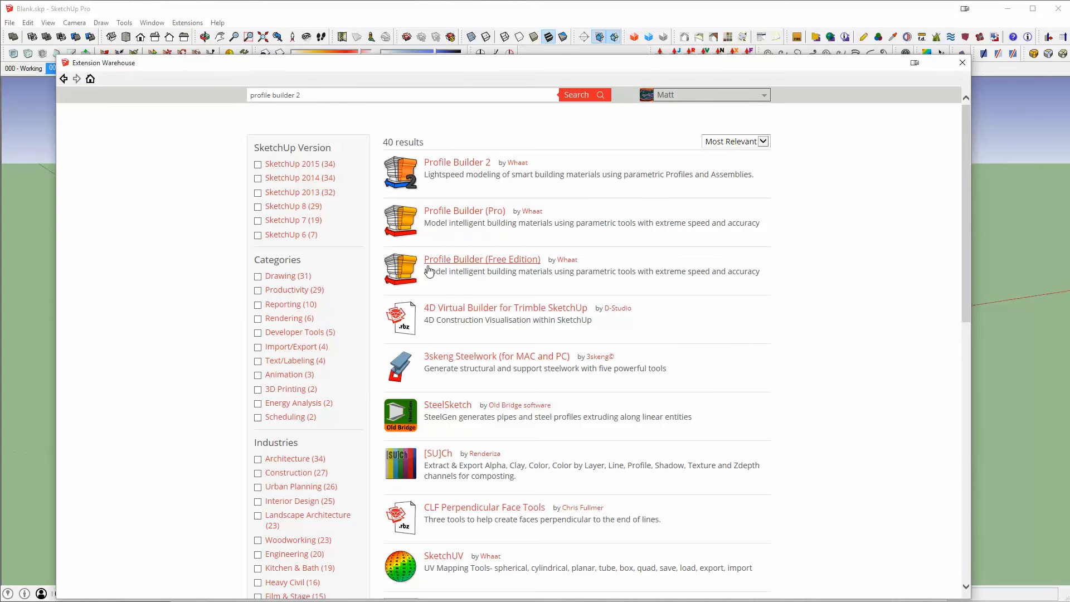
click(959, 65)
middle_drag(455, 349, 497, 383)
scroll(497, 384, down, 1)
key(r)
click(390, 443)
click(592, 331)
click(547, 368)
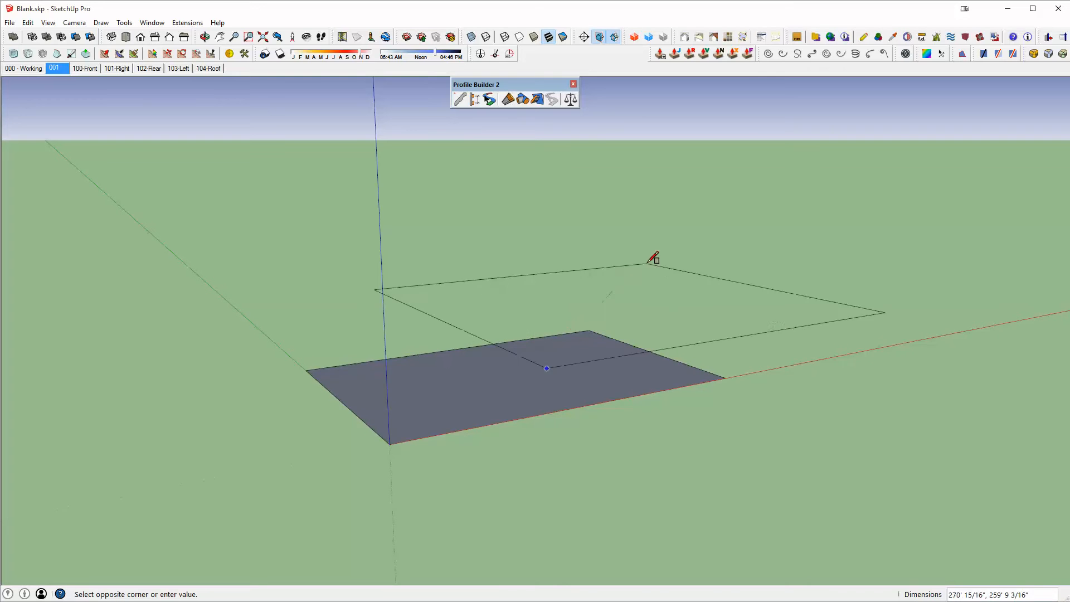
click(618, 299)
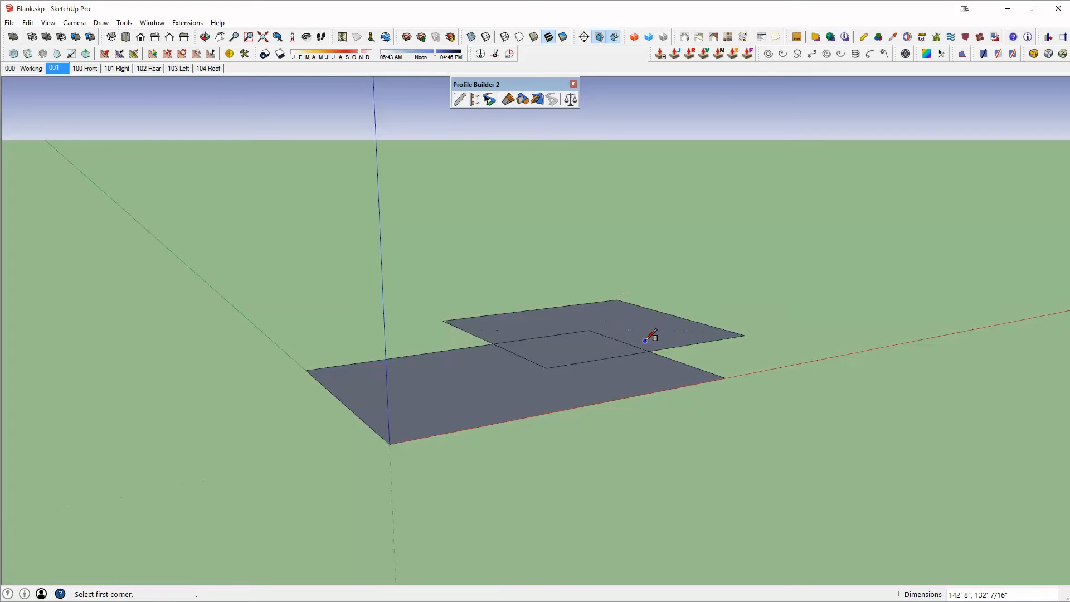
key(space)
drag(215, 203, 877, 534)
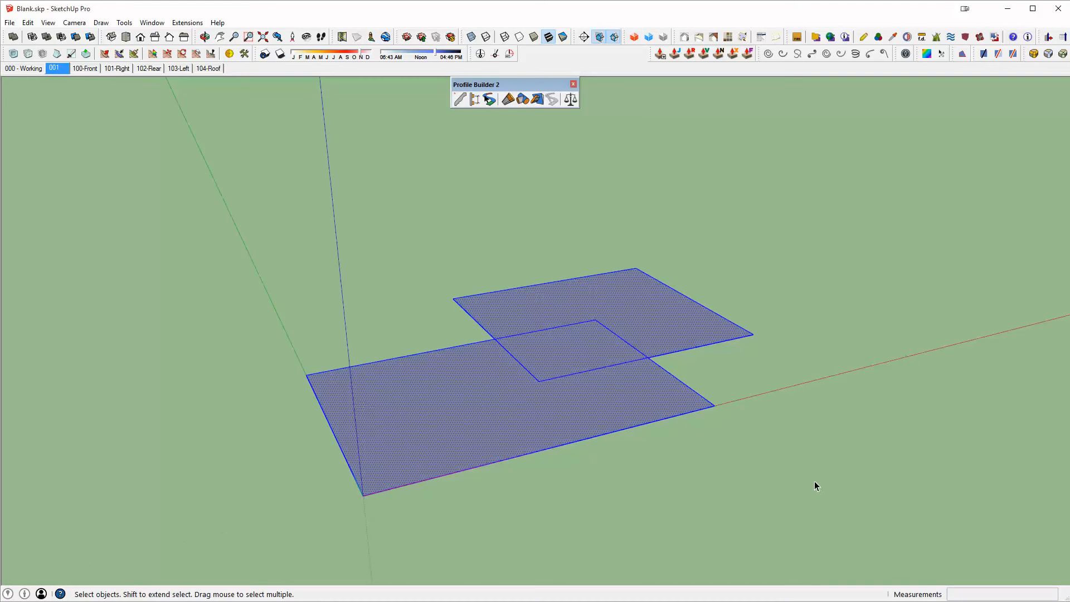
key(Delete)
Draw a rectangle of size 360 from the origin, overlap it with one about 26' by 26', and erase the inner overlap lines.
key(r)
click(365, 494)
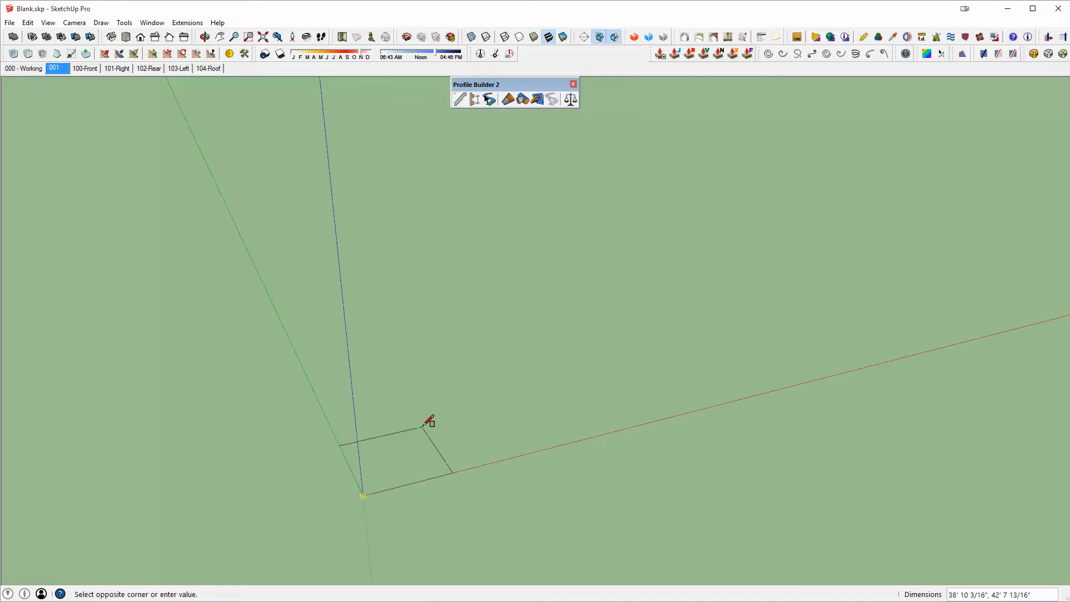
text(360)
key(Return)
scroll(399, 477, up, 5)
click(485, 422)
click(582, 335)
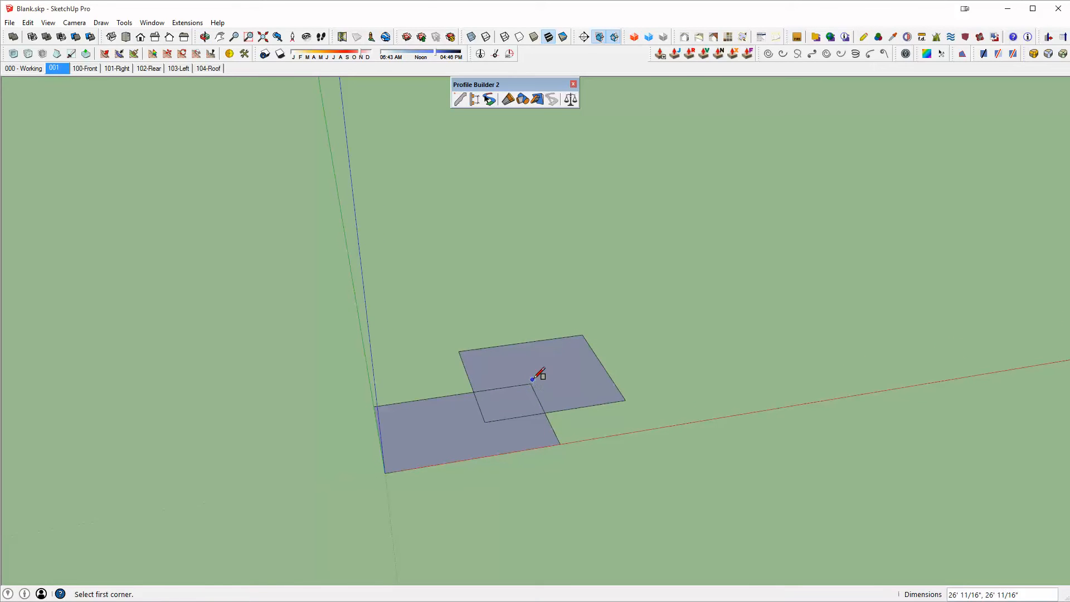
key(e)
drag(509, 418, 554, 380)
Add a third rectangle starting on the second one's outer edge and erase the shared edge to merge the footprint.
key(r)
click(598, 358)
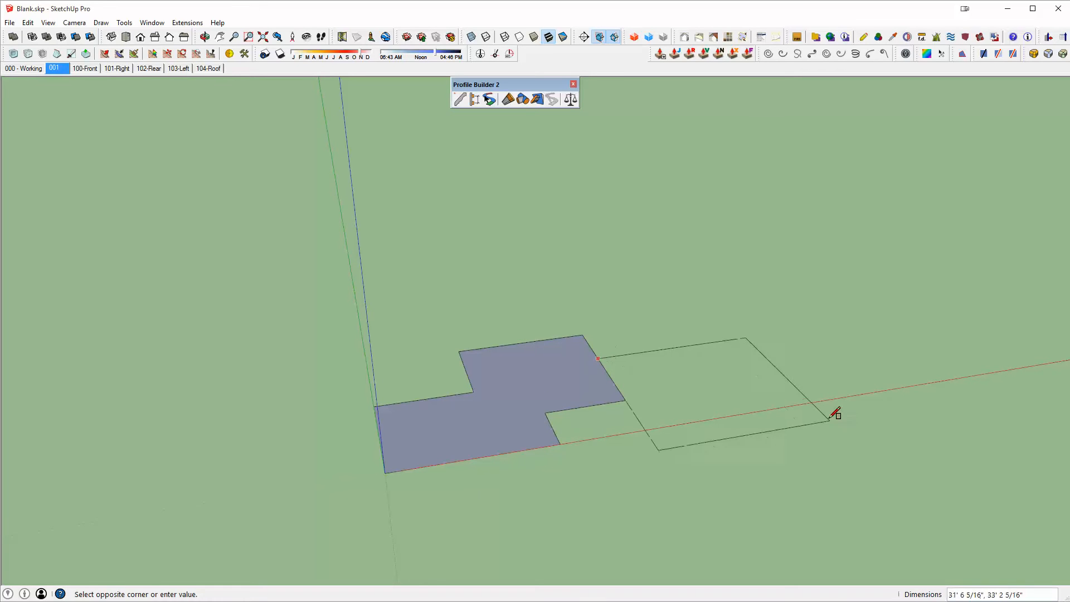
click(806, 461)
key(e)
click(607, 375)
Extrude the merged footprint upward about 12' with Push/Pull and group the whole building mass.
middle_drag(630, 375, 795, 360)
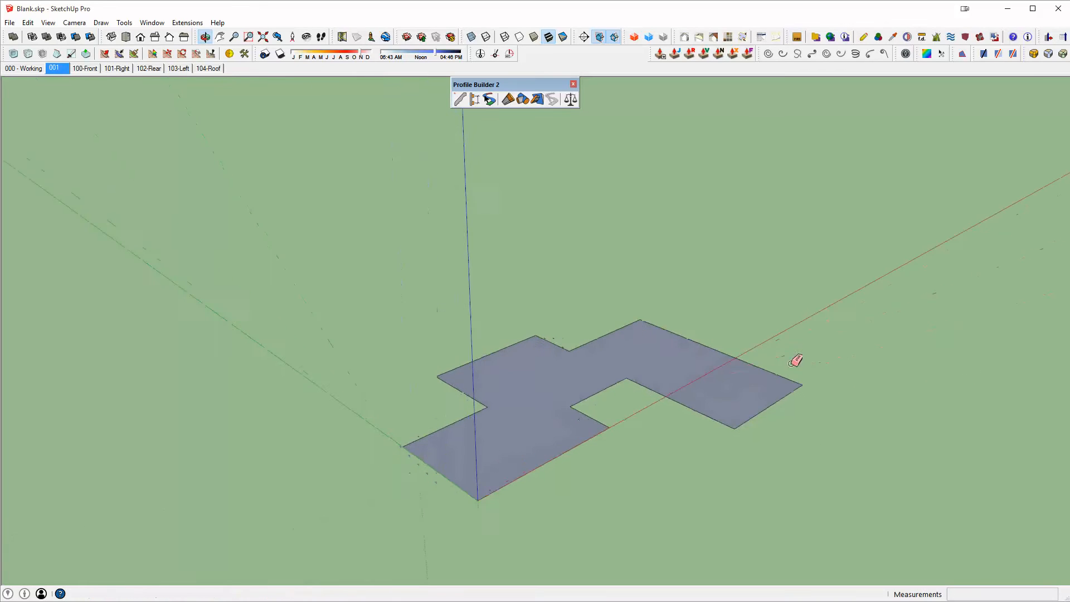
key(p)
click(626, 367)
click(616, 296)
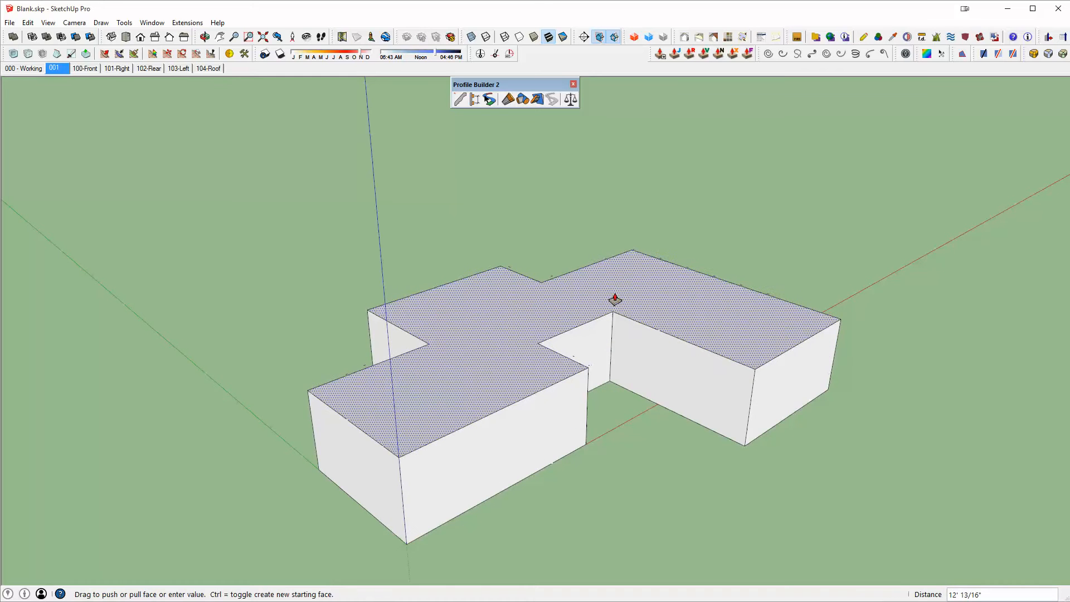
key(space)
triple_click(428, 378)
key(g)
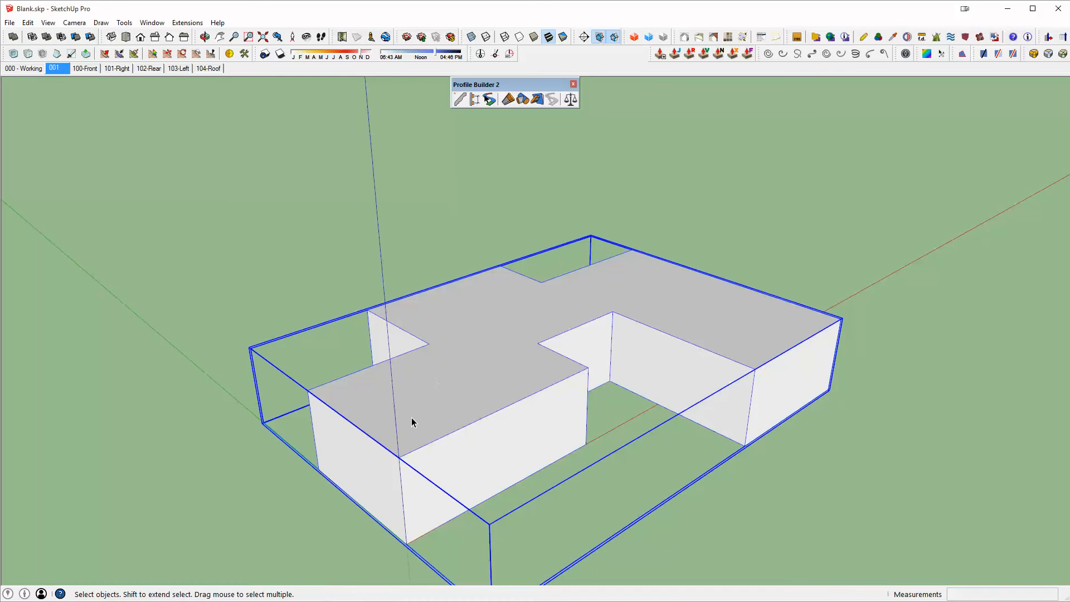
Draw a closed, stepped cornice outline with lines at the building's upper corner by the origin, in the front wall's plane.
middle_drag(450, 406, 417, 417)
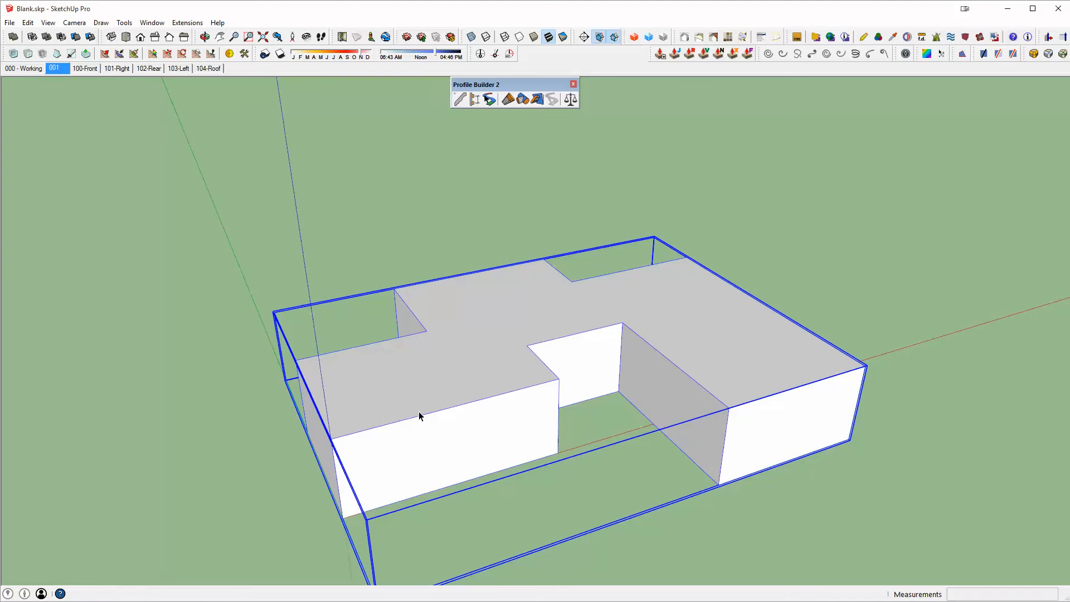
middle_drag(449, 306, 510, 324)
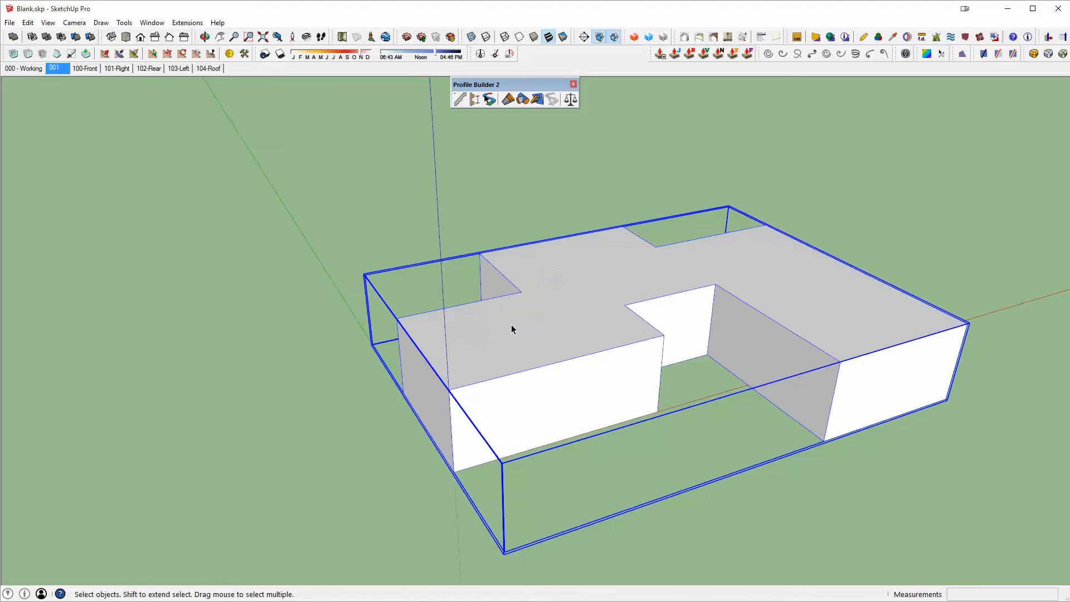
scroll(511, 329, up, 5)
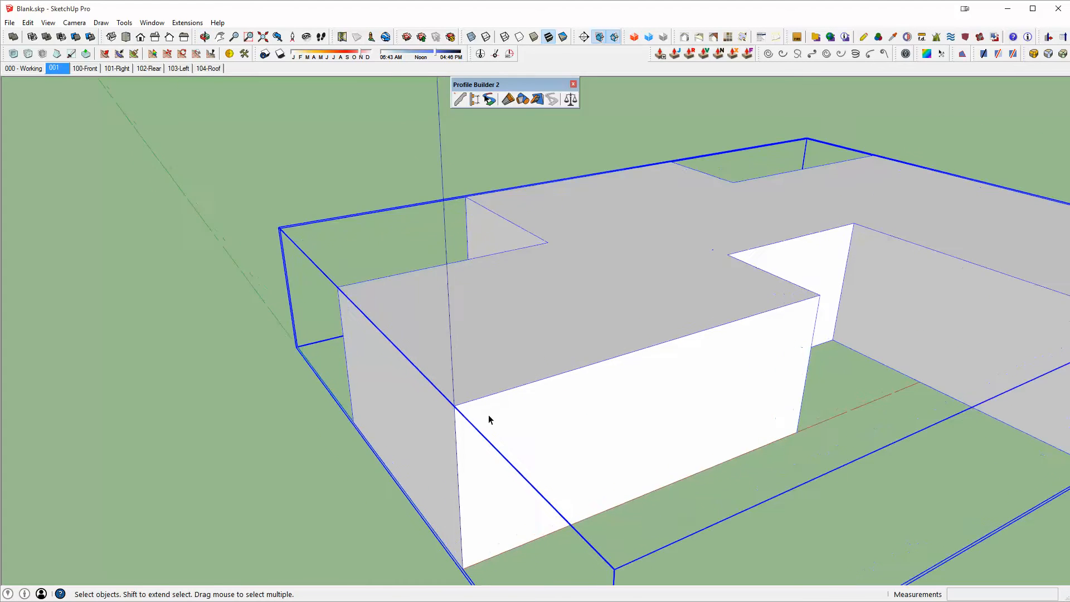
scroll(487, 424, up, 2)
key(l)
click(423, 395)
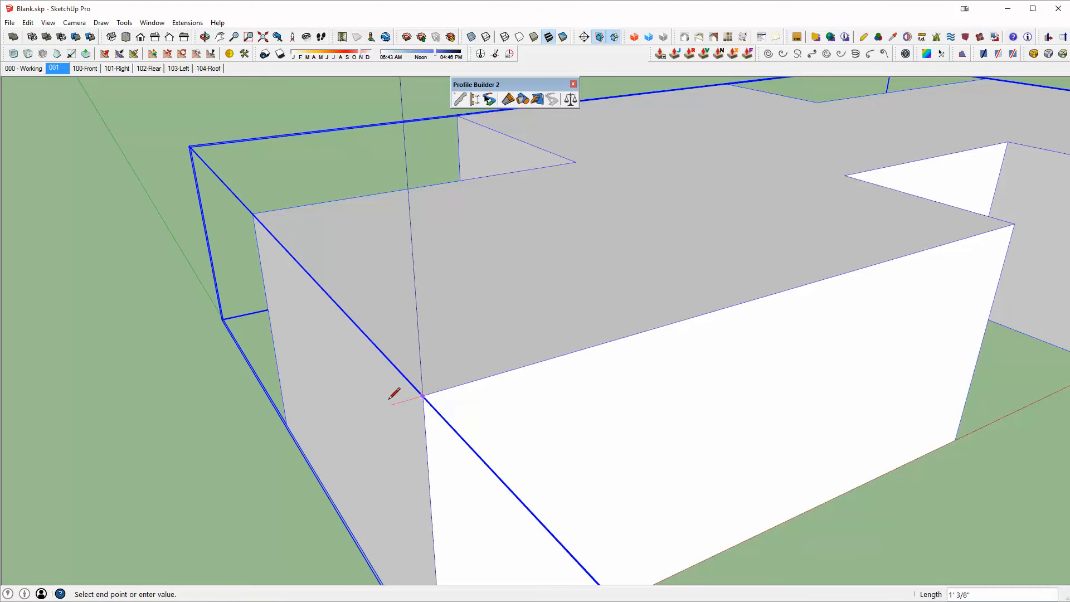
scroll(378, 407, up, 3)
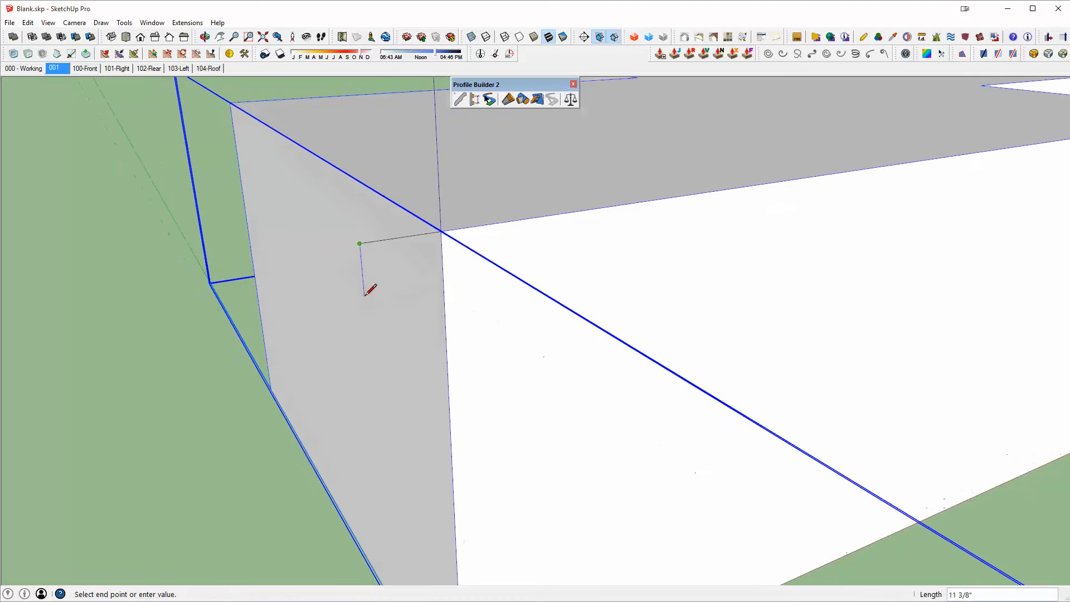
click(380, 263)
click(384, 324)
click(445, 315)
click(441, 231)
Round the cornice outline's lower outer corner with an arc and erase the square corner edges.
key(a)
click(382, 283)
click(428, 317)
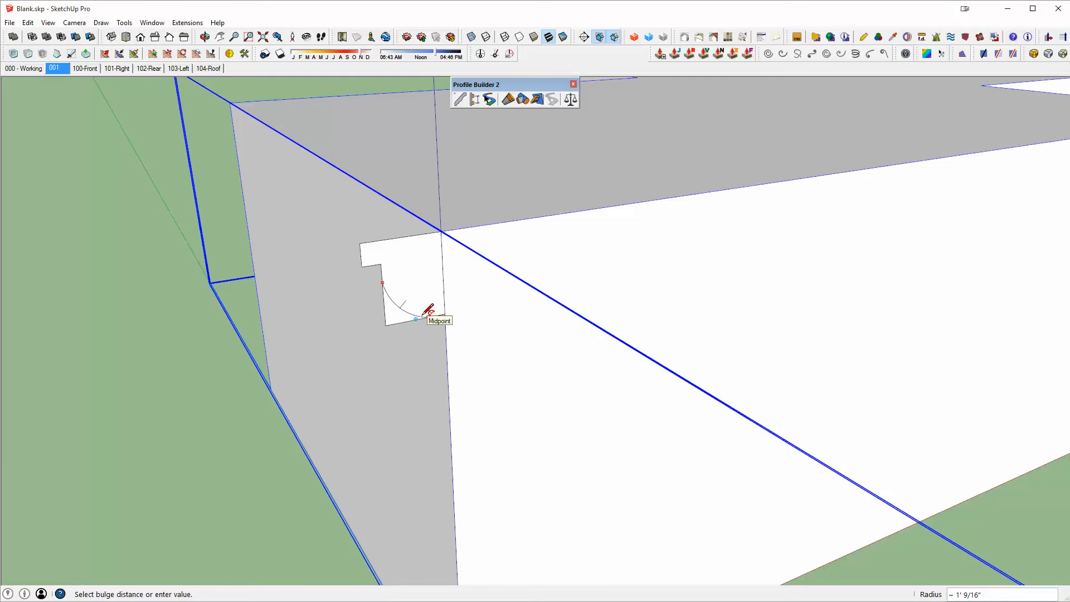
click(398, 311)
key(e)
drag(382, 320, 401, 317)
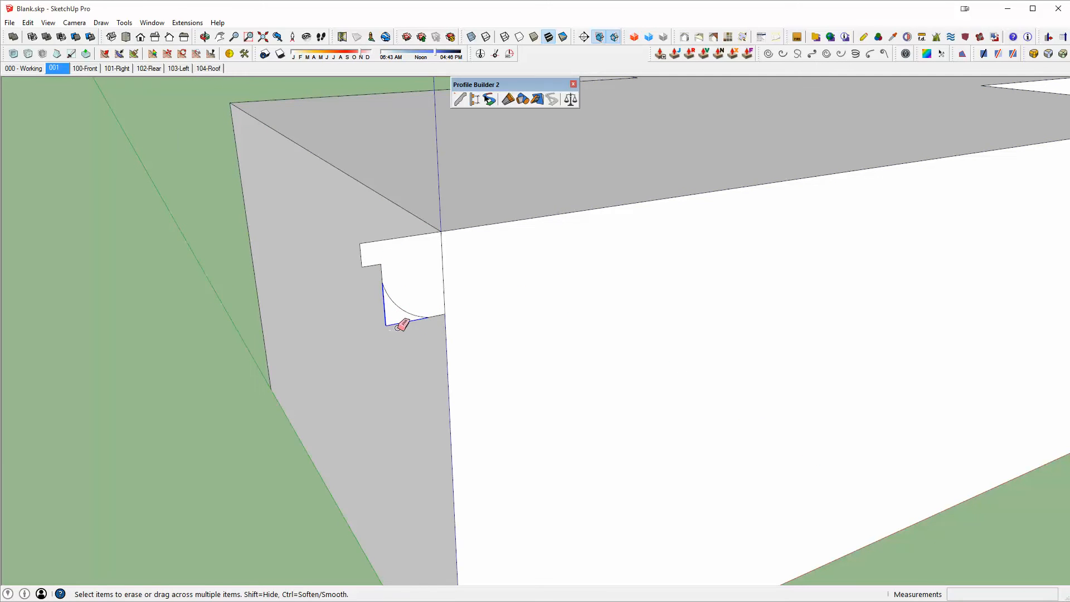
Cut a small step at the cornice outline's lower inner corner with two lines and erase the leftover wall-side edge.
mouse_move(449, 296)
middle_down()
mouse_move(385, 308)
mouse_move(426, 307)
middle_up()
scroll(426, 307, up, 1)
key(l)
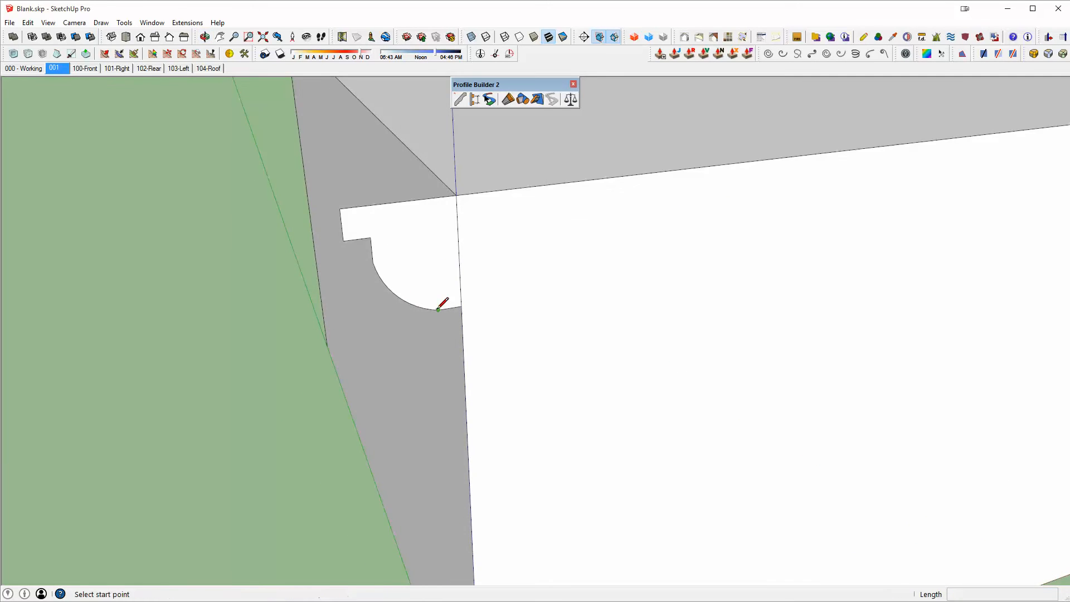
click(437, 309)
click(436, 283)
click(459, 279)
key(e)
click(457, 296)
Copy the finished cornice face about 13' 8" away from the building corner into open space.
mouse_move(485, 295)
middle_down()
mouse_move(516, 301)
mouse_move(430, 277)
mouse_move(348, 273)
mouse_move(451, 249)
mouse_move(501, 262)
middle_up()
key(space)
click(499, 270)
scroll(500, 271, down, 2)
scroll(542, 289, down, 3)
key(m)
middle_drag(539, 299, 619, 263)
click(840, 125)
key(ctrl)
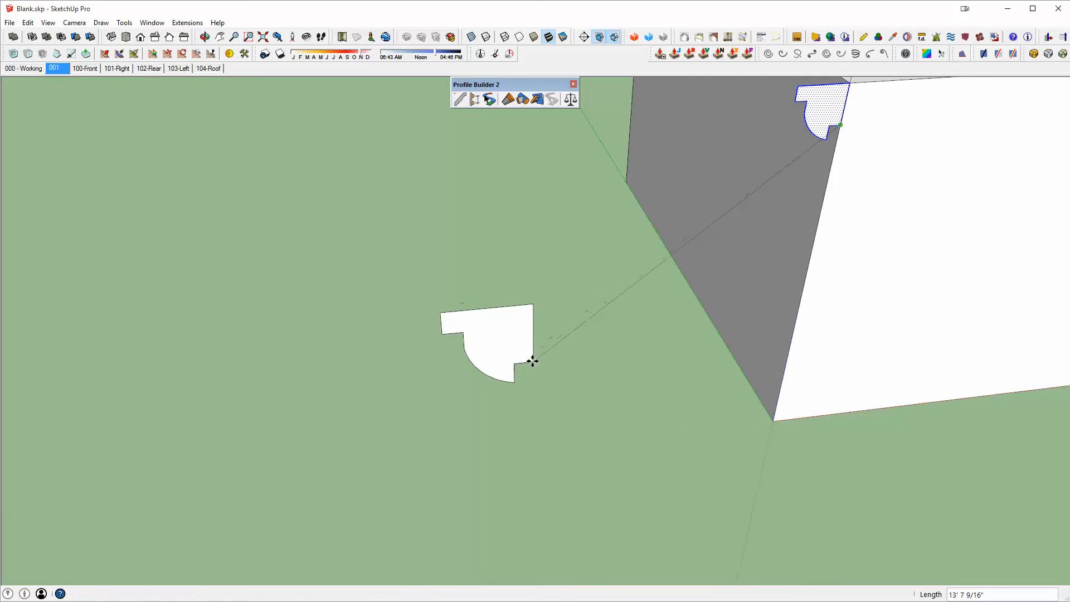
click(533, 361)
Rotate the copied cornice face so that it lies flat, parallel to the ground plane.
middle_drag(532, 361, 694, 349)
key(q)
click(626, 323)
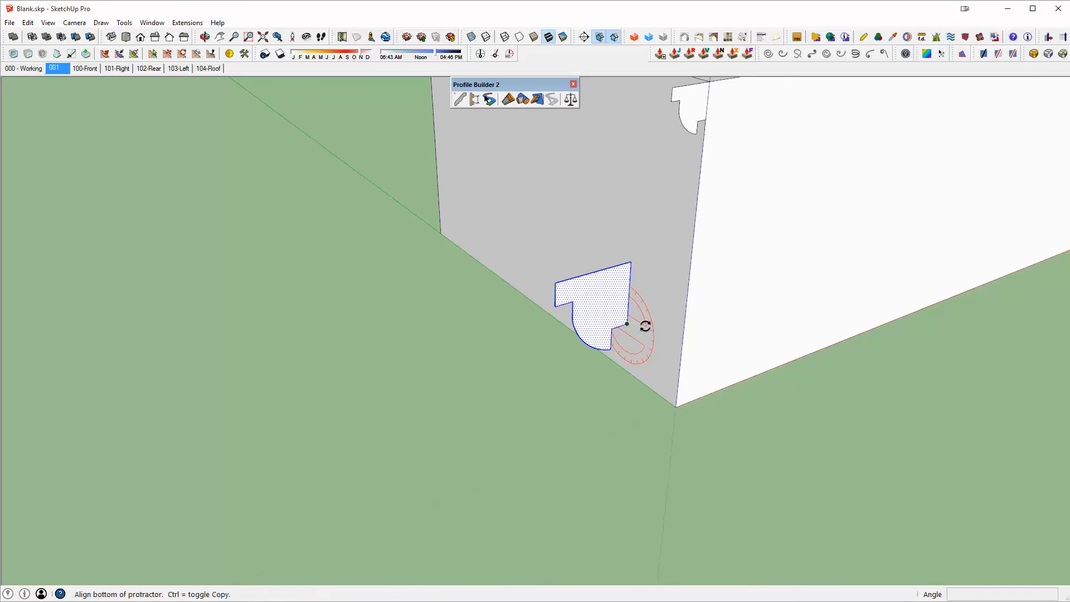
click(644, 321)
click(643, 305)
Move the flat cornice face down to the ground beside the building's corner at the origin.
key(m)
click(594, 309)
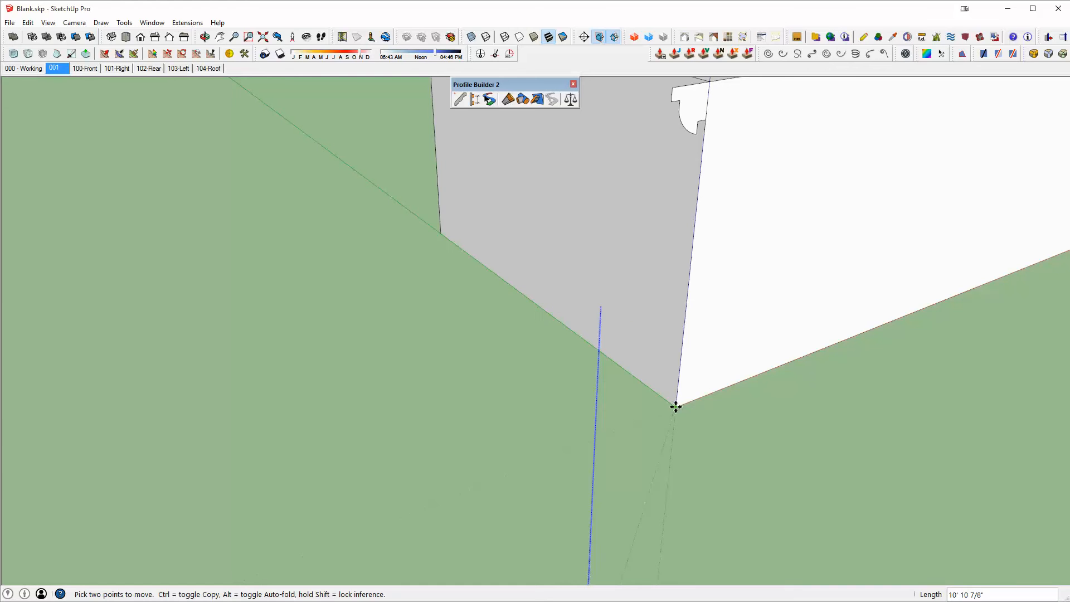
middle_drag(510, 380, 616, 386)
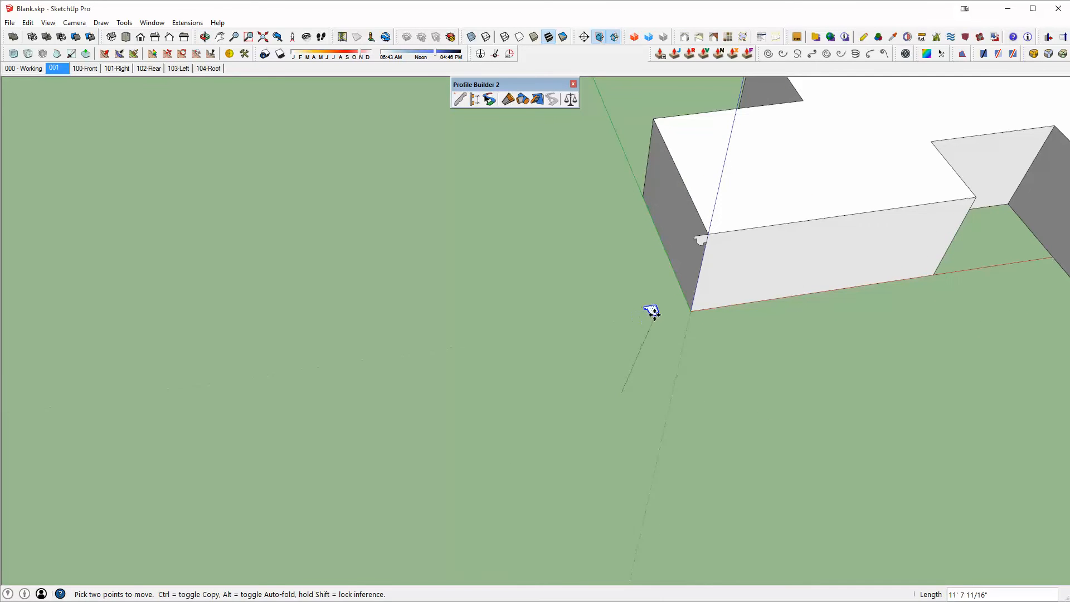
scroll(693, 295, up, 5)
middle_drag(697, 292, 700, 336)
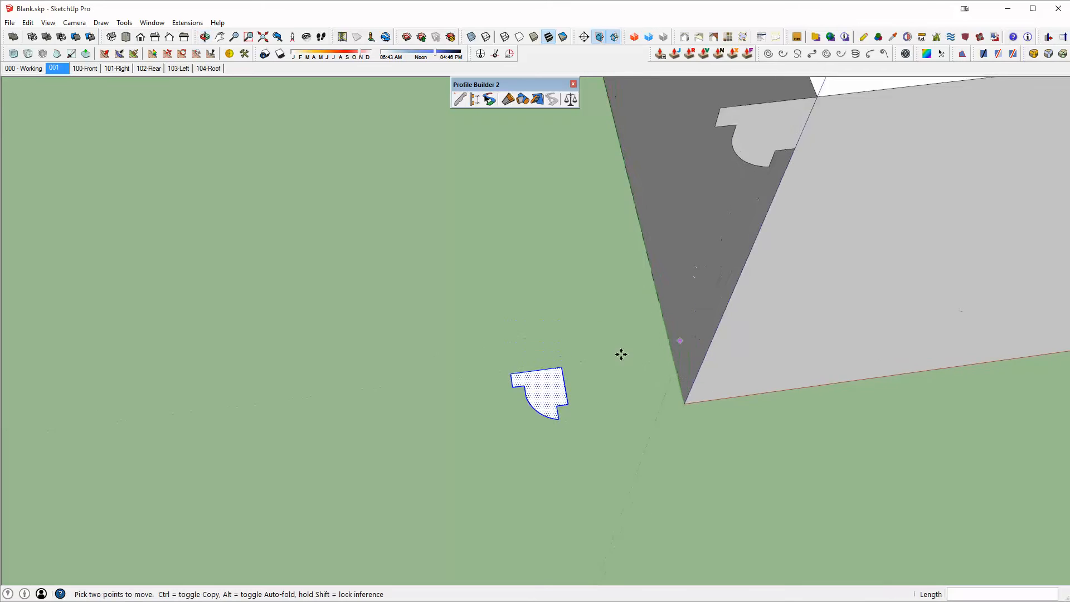
scroll(557, 390, up, 3)
key(space)
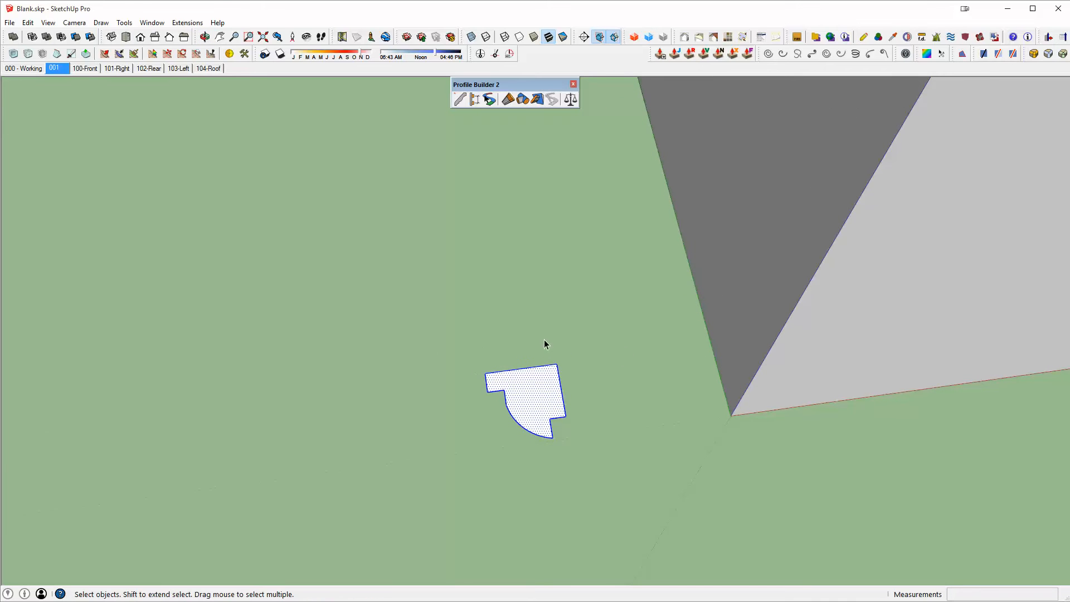
Create a new Profile Builder 2 profile named Profile01Test from the selected flat cornice face.
middle_drag(538, 401, 551, 374)
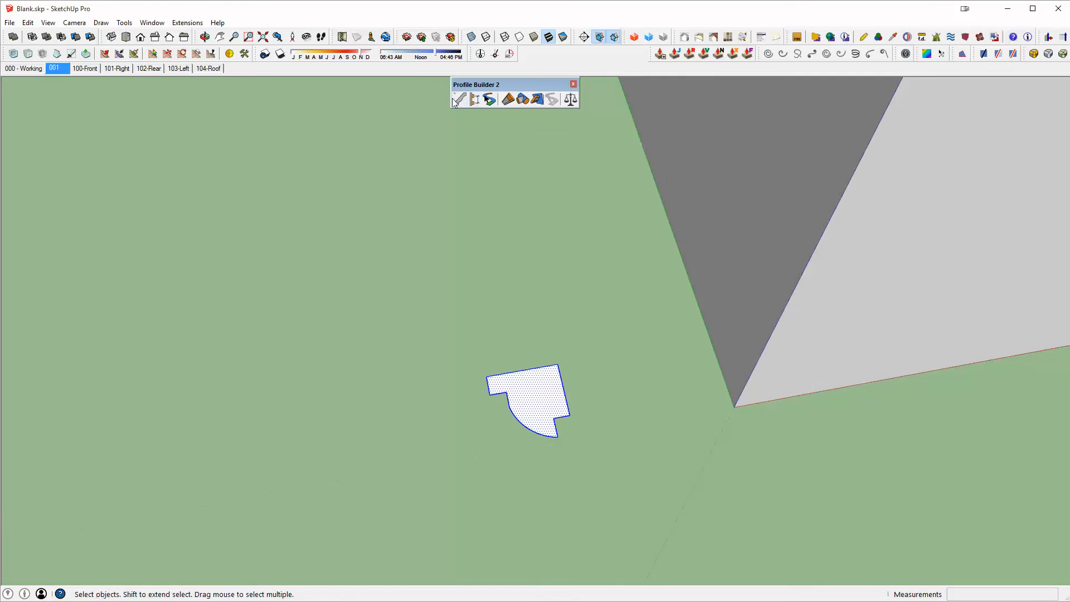
click(458, 100)
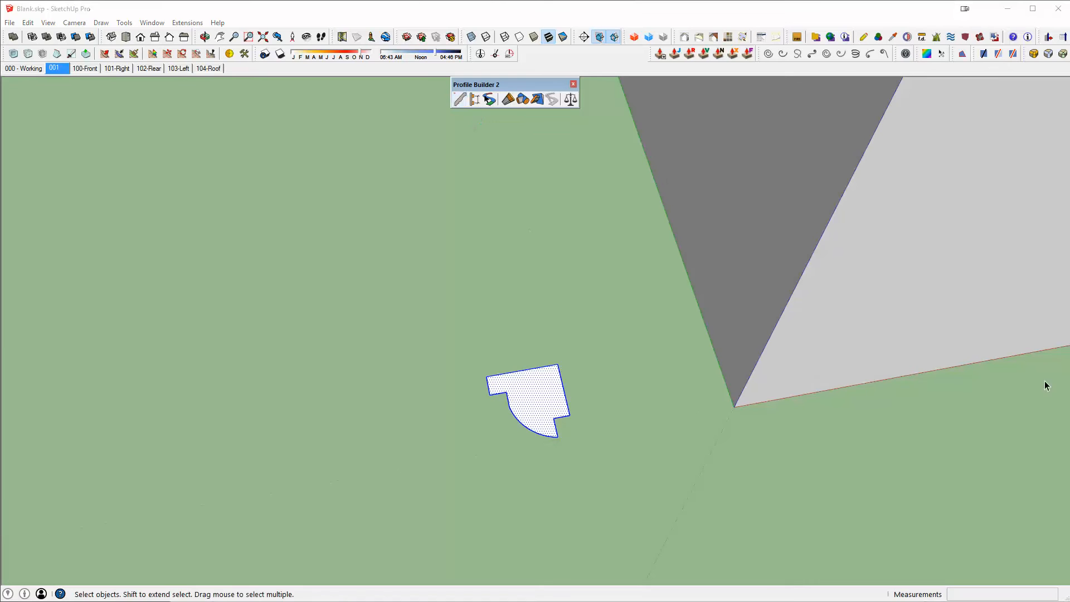
drag(307, 111, 277, 143)
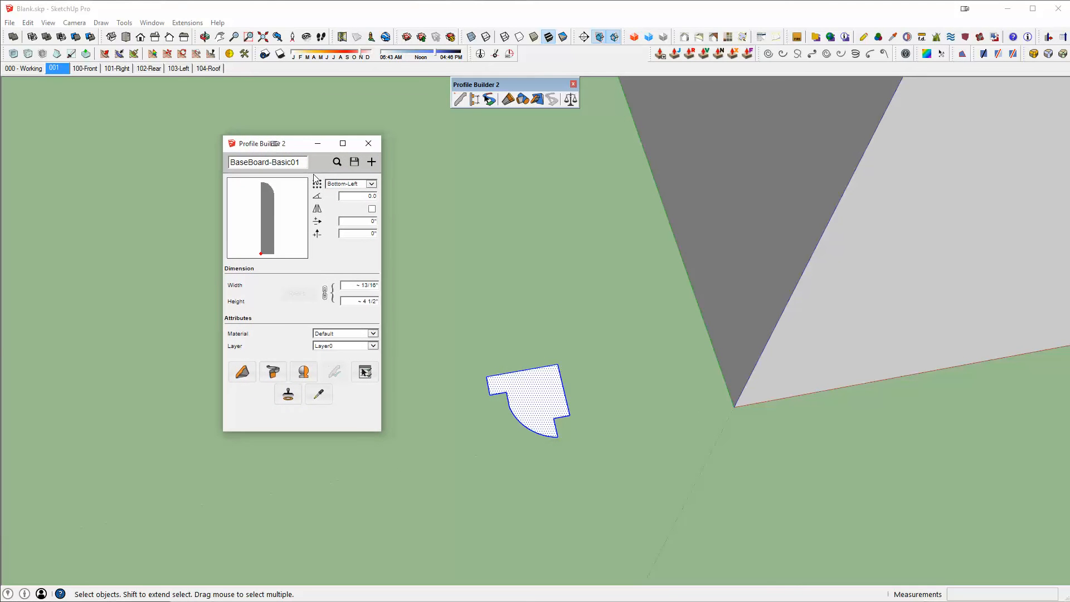
click(371, 162)
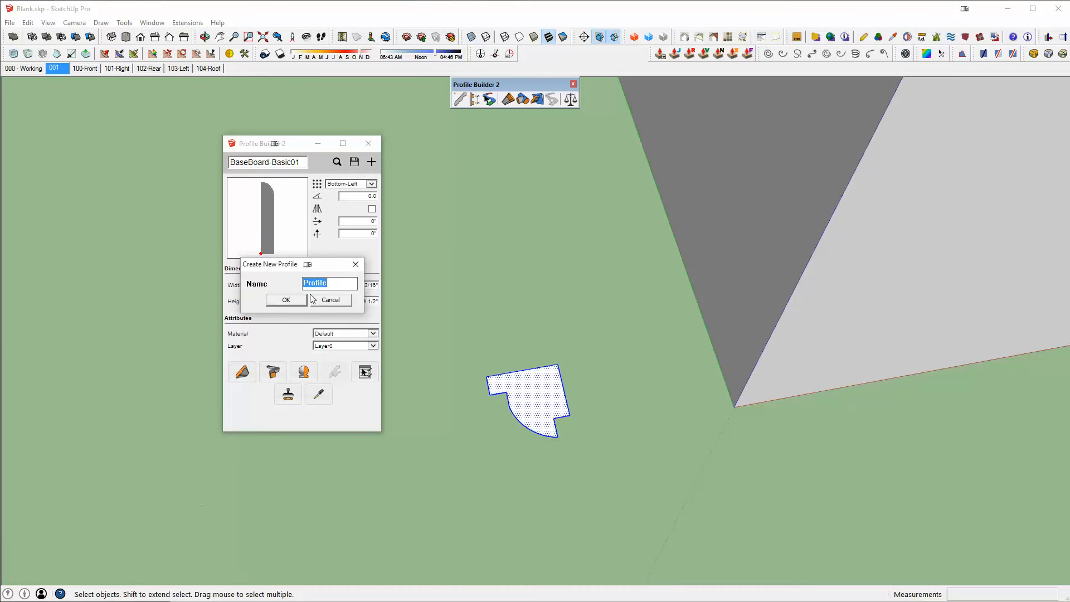
text(P)
click(286, 300)
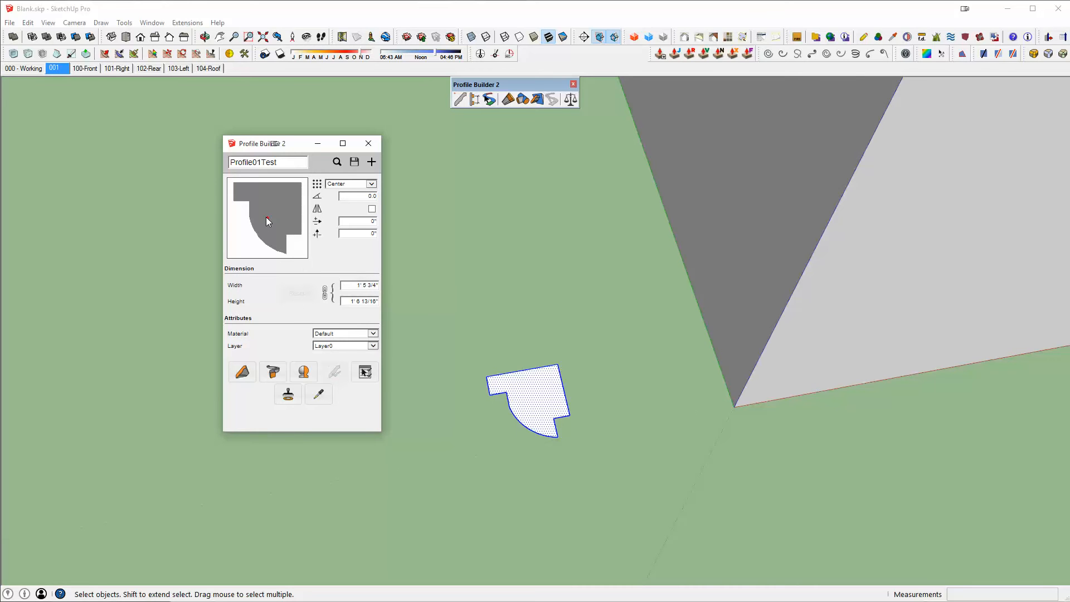
Set the placement point of Profile01Test to Top-Right.
click(371, 185)
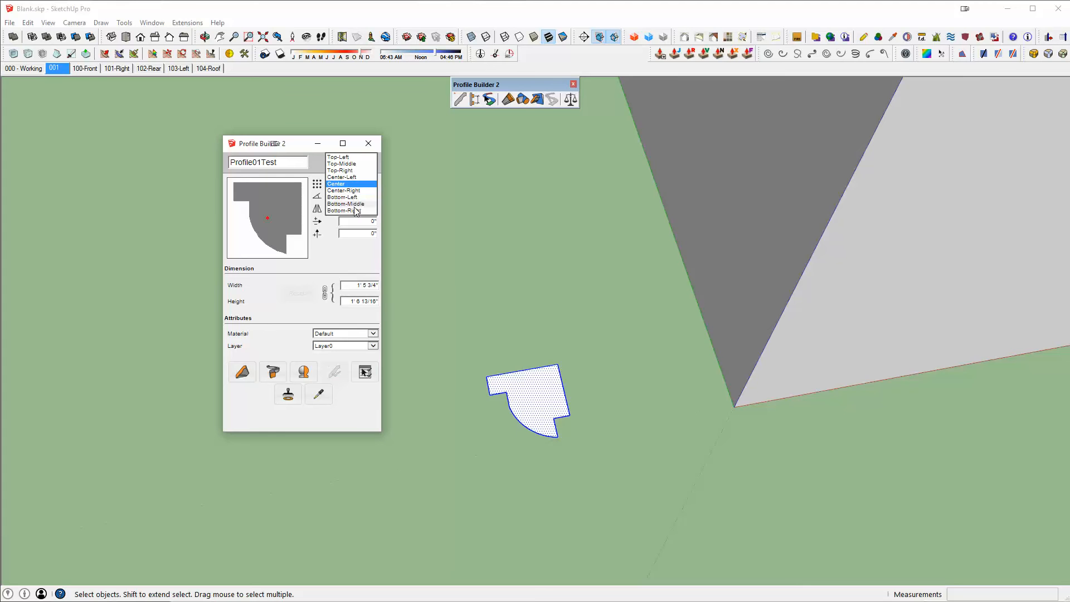
click(345, 171)
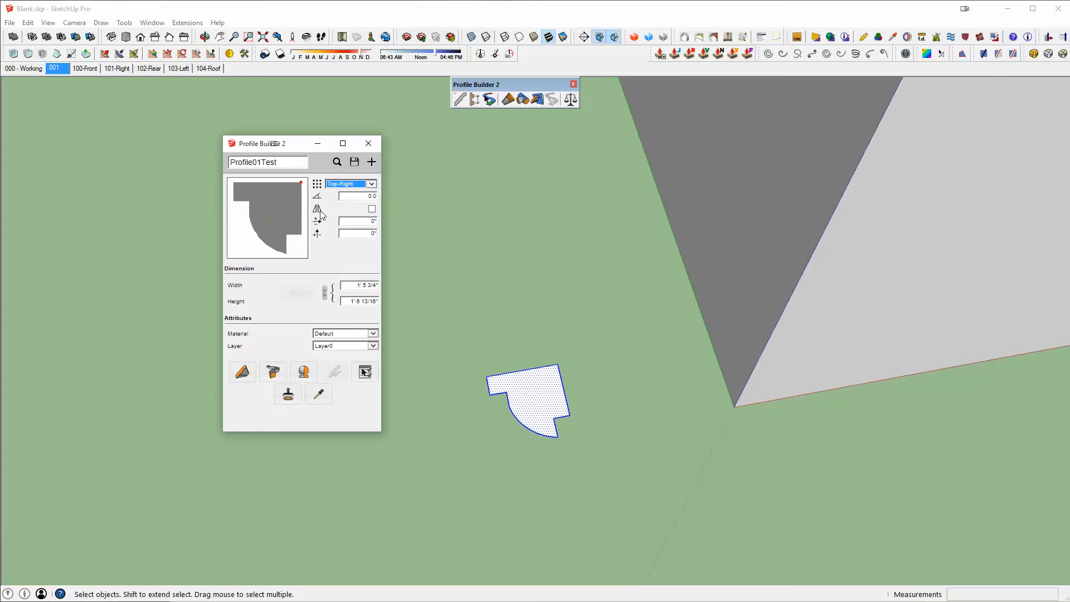
middle_drag(774, 328, 566, 514)
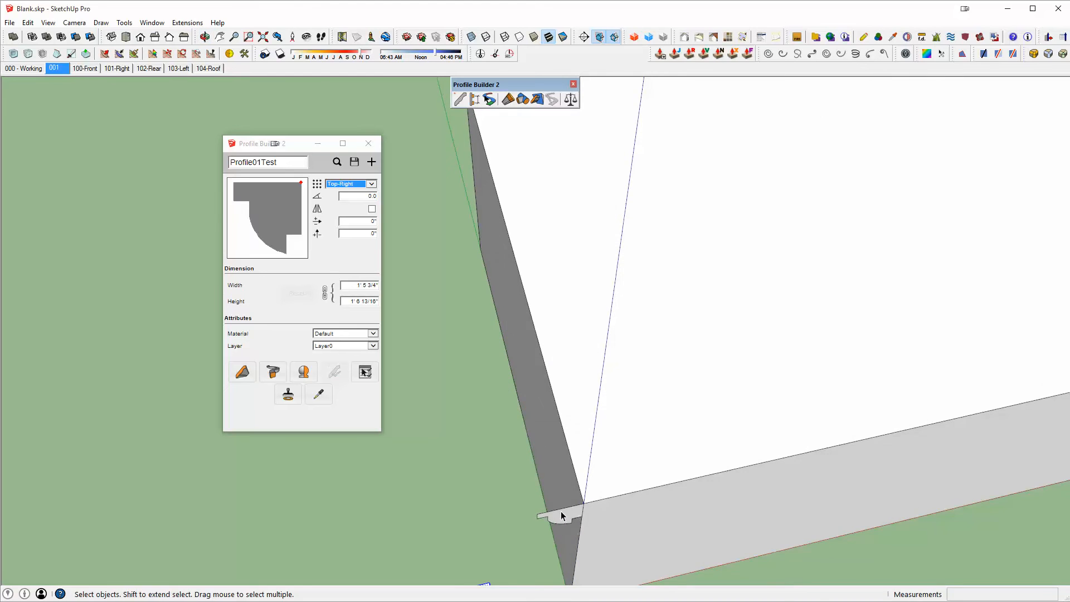
Group the building's top face with its edges and delete the face inside the group, keeping only the roof outline.
scroll(562, 515, down, 10)
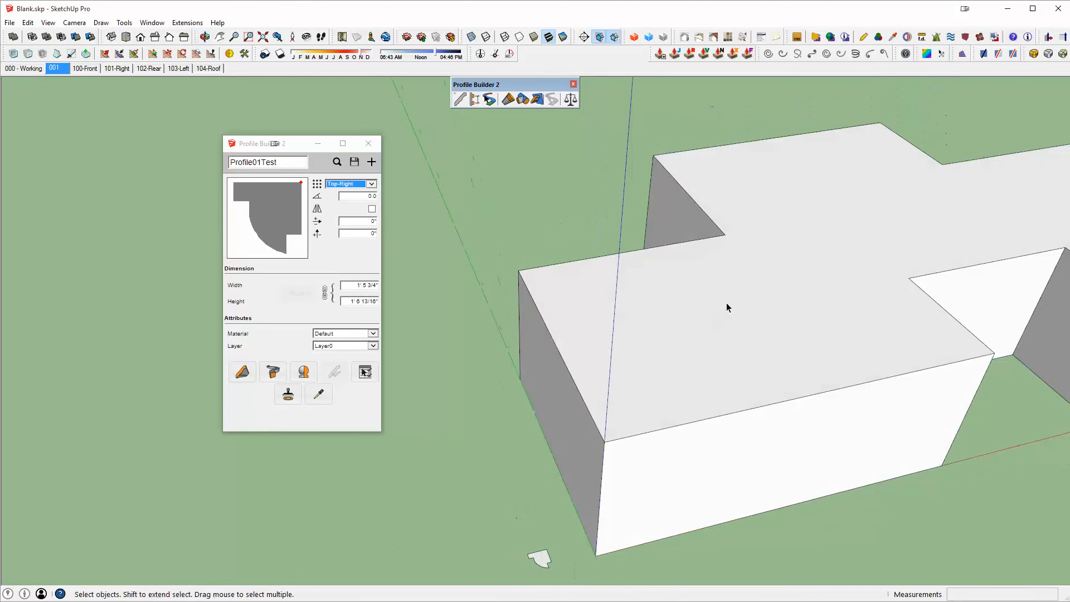
middle_drag(768, 281, 750, 307)
click(750, 304)
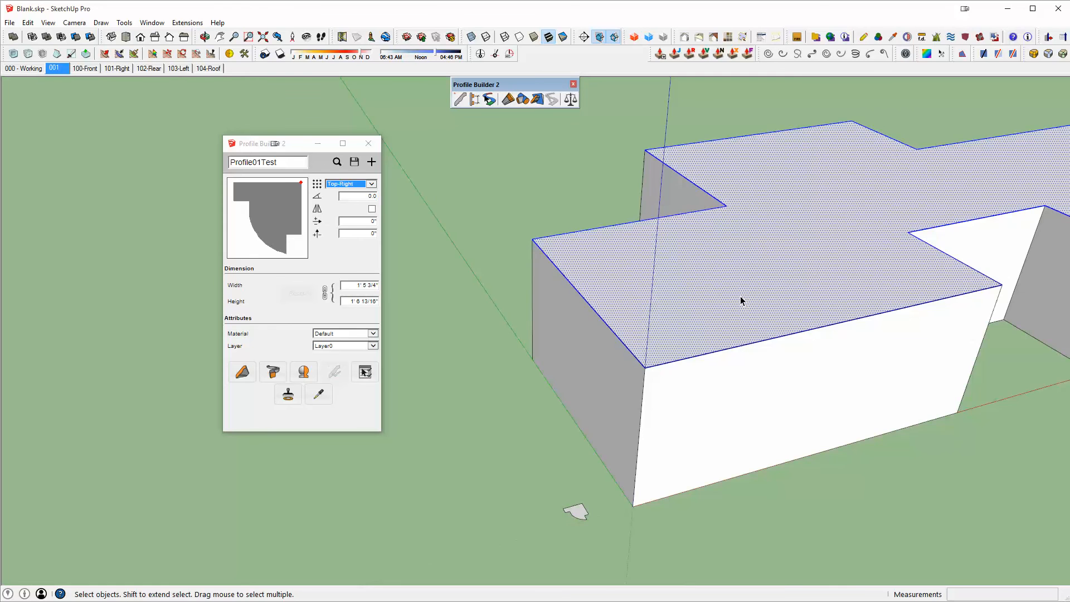
key(g)
double_click(733, 295)
click(717, 299)
key(Delete)
Select the whole roof outline and build Profile01Test along it as a path.
middle_drag(697, 401, 626, 399)
middle_drag(694, 256, 950, 344)
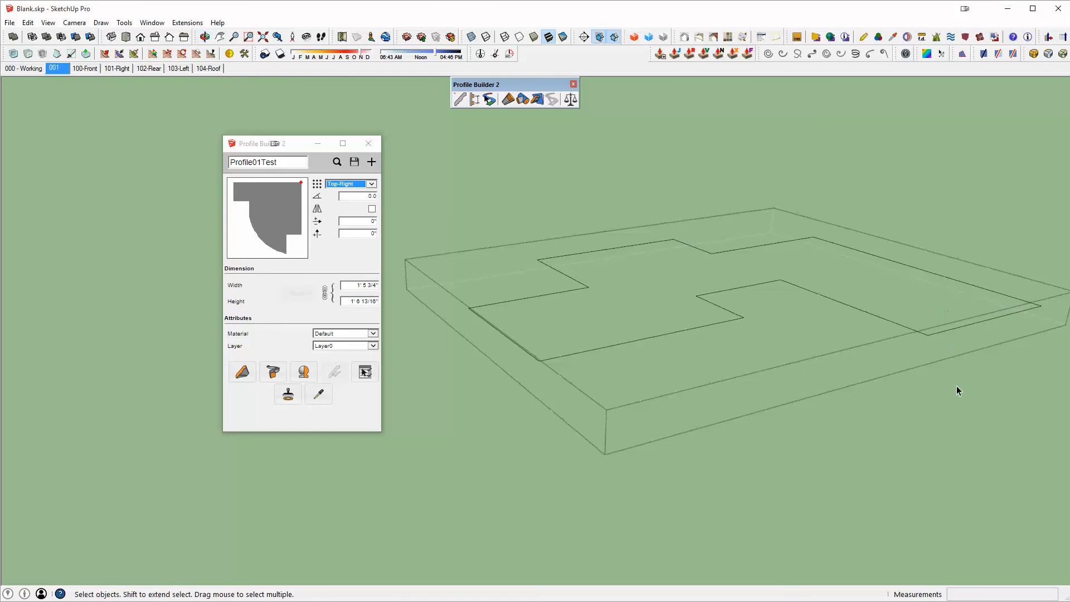
drag(529, 202, 528, 202)
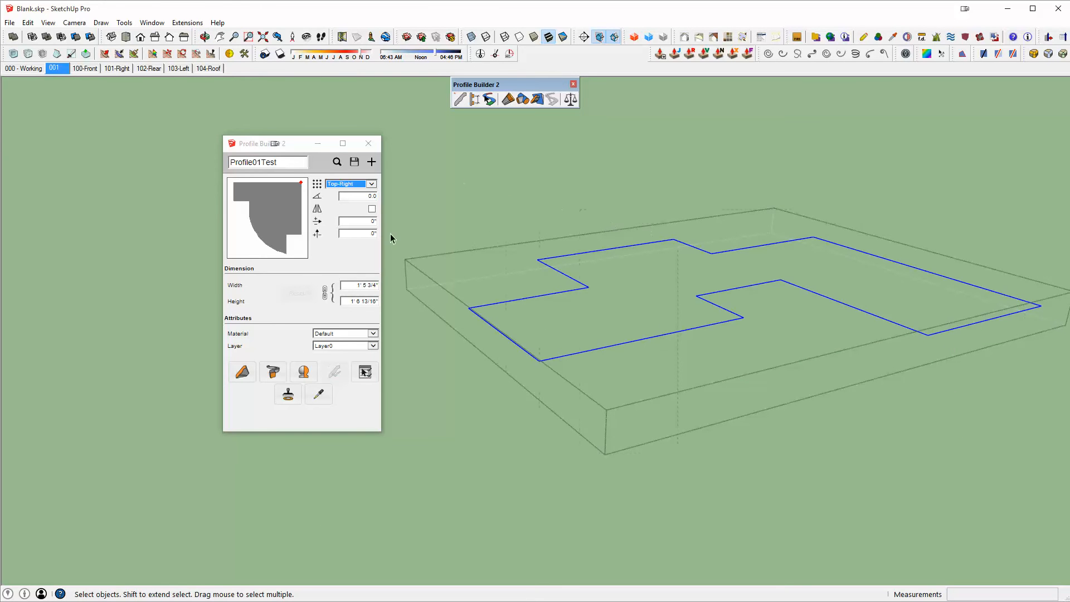
click(273, 372)
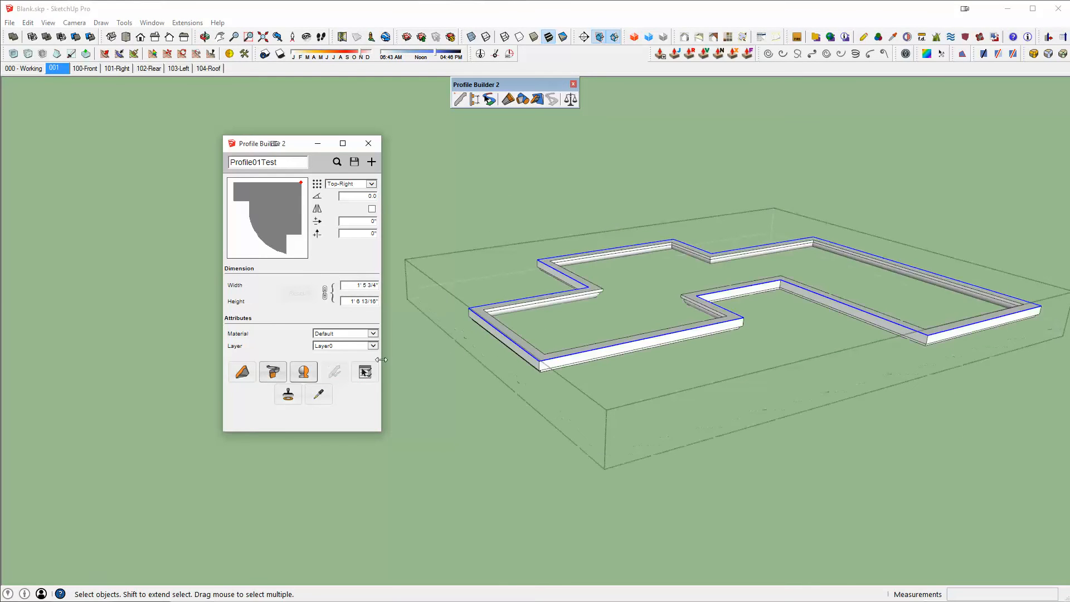
Reverse the built cornice member with Profile Builder 2 so it projects outward from the building's walls.
scroll(536, 355, down, 6)
middle_drag(478, 365, 630, 356)
click(555, 305)
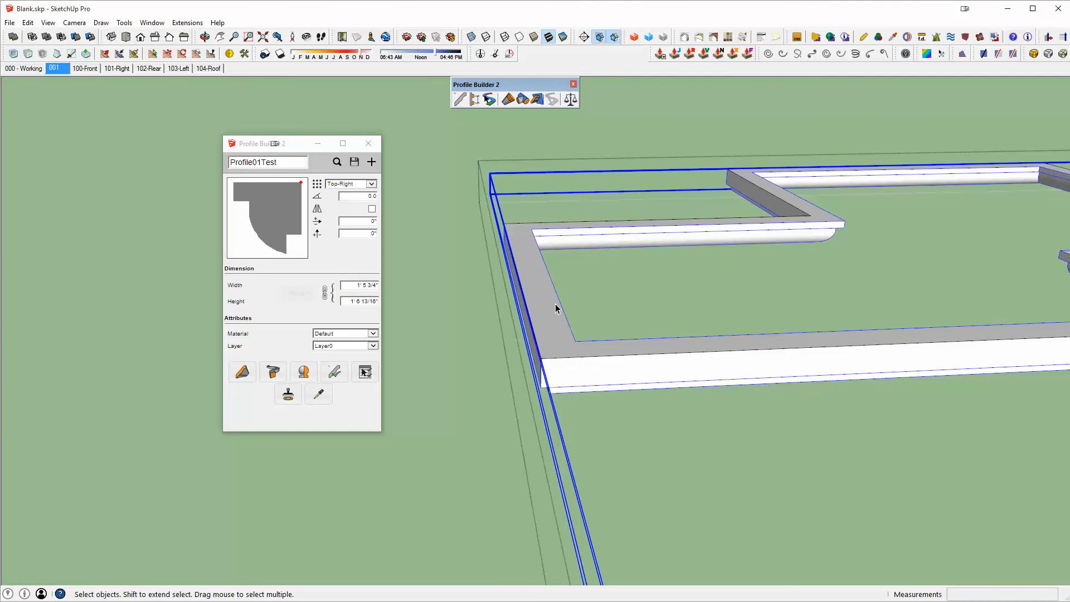
right_click(555, 305)
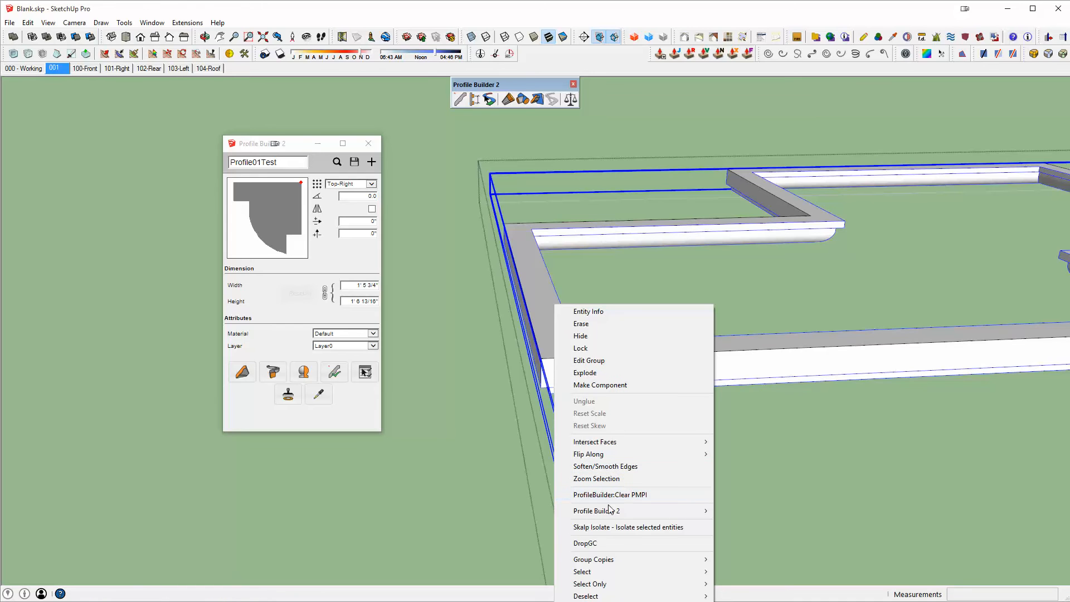
mouse_move(611, 512)
click(523, 533)
mouse_move(555, 332)
middle_down()
mouse_move(515, 279)
mouse_move(590, 186)
mouse_move(401, 91)
mouse_move(524, 200)
mouse_move(554, 174)
mouse_move(587, 184)
mouse_move(562, 212)
mouse_move(533, 199)
mouse_move(563, 225)
mouse_move(680, 229)
mouse_move(701, 217)
mouse_move(662, 225)
mouse_move(688, 249)
mouse_move(532, 342)
mouse_move(638, 327)
mouse_move(569, 406)
middle_up()
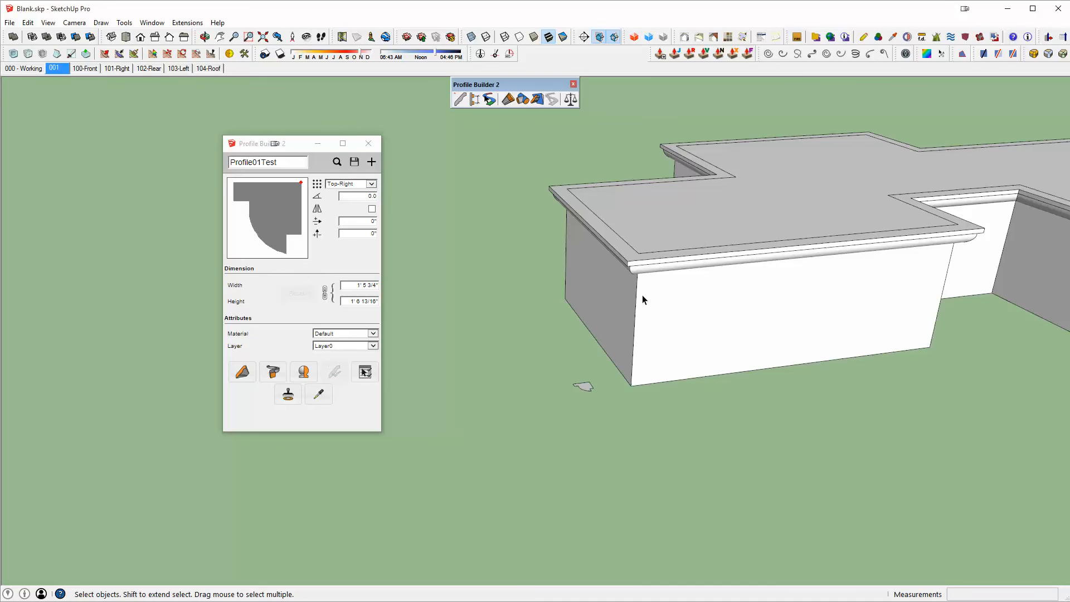
Copy the flat cornice face to a free spot on the ground beside the original, away from the building.
scroll(600, 385, up, 3)
scroll(600, 384, up, 2)
click(594, 368)
scroll(594, 368, up, 5)
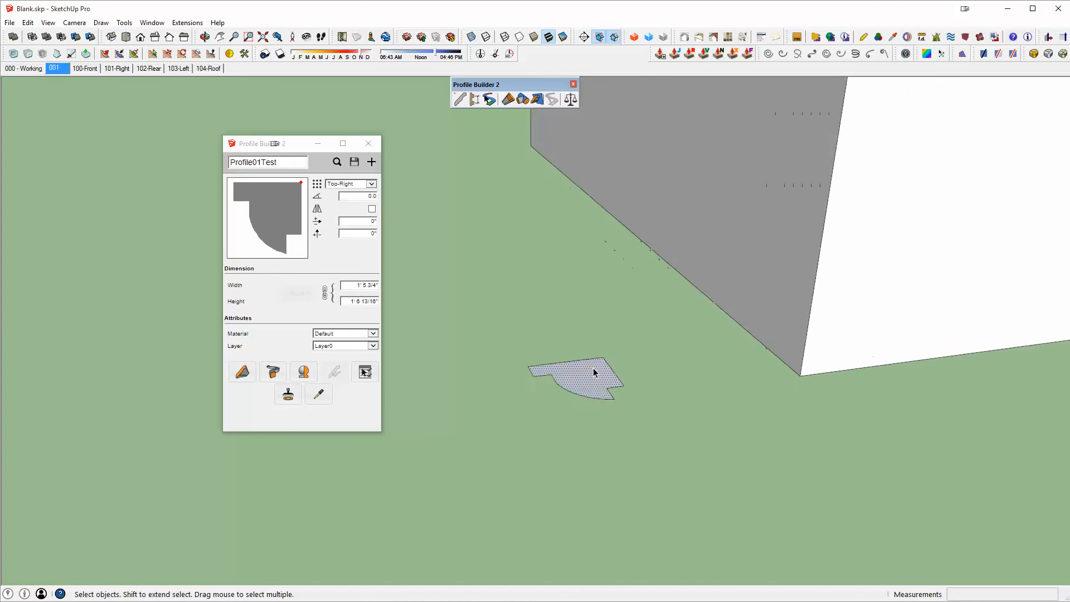
key(m)
key(ctrl)
click(586, 372)
scroll(586, 372, down, 2)
click(469, 388)
middle_drag(469, 392, 514, 384)
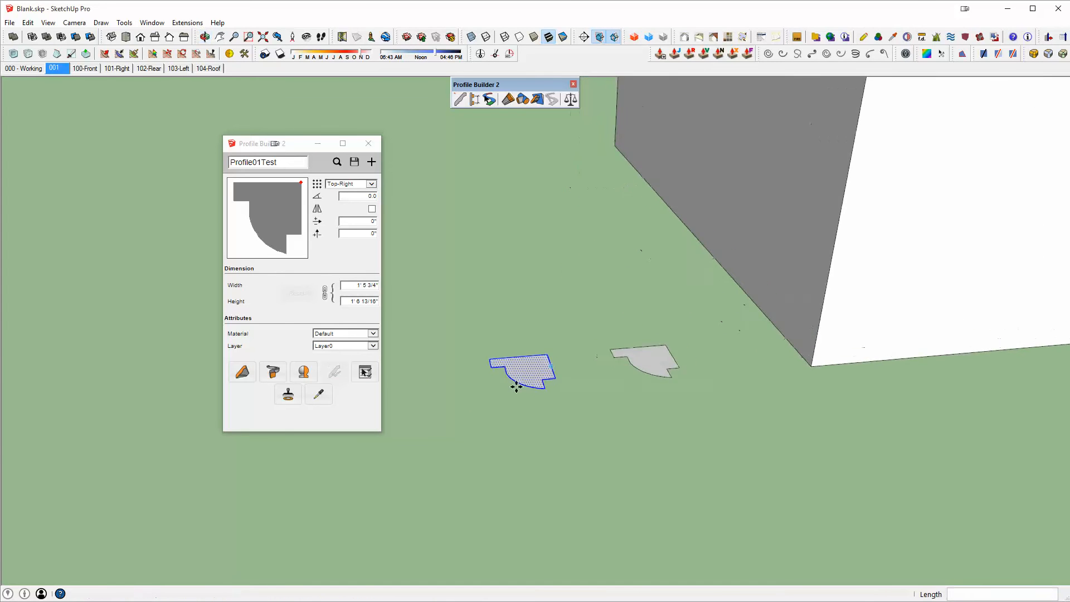
Replace the curved edge of the copied cornice face with a straight line that closes the shape again.
scroll(515, 376, up, 4)
key(e)
click(560, 395)
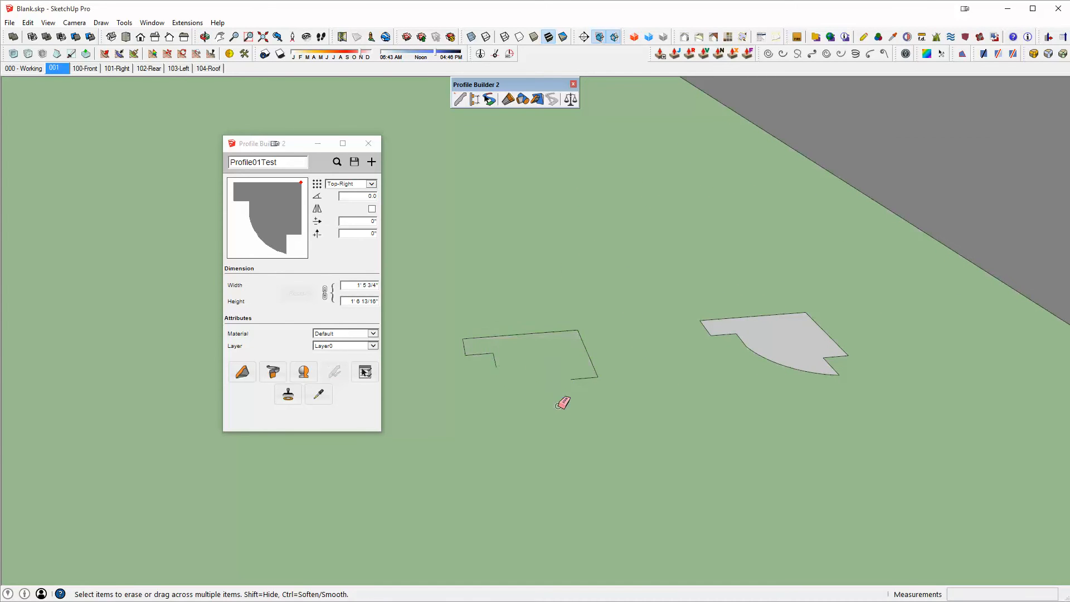
scroll(579, 380, up, 2)
key(l)
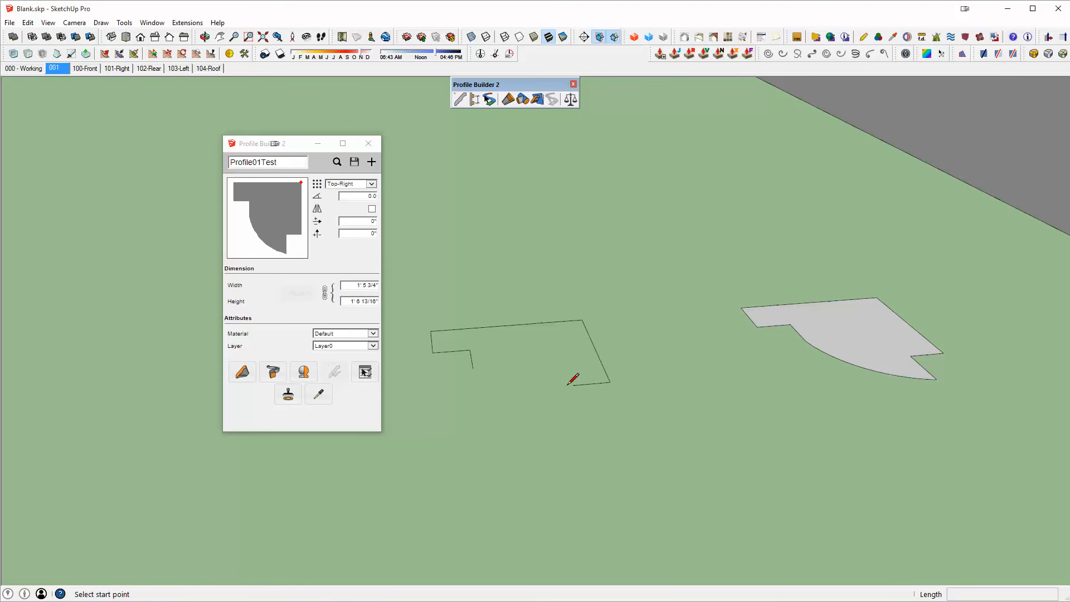
click(572, 384)
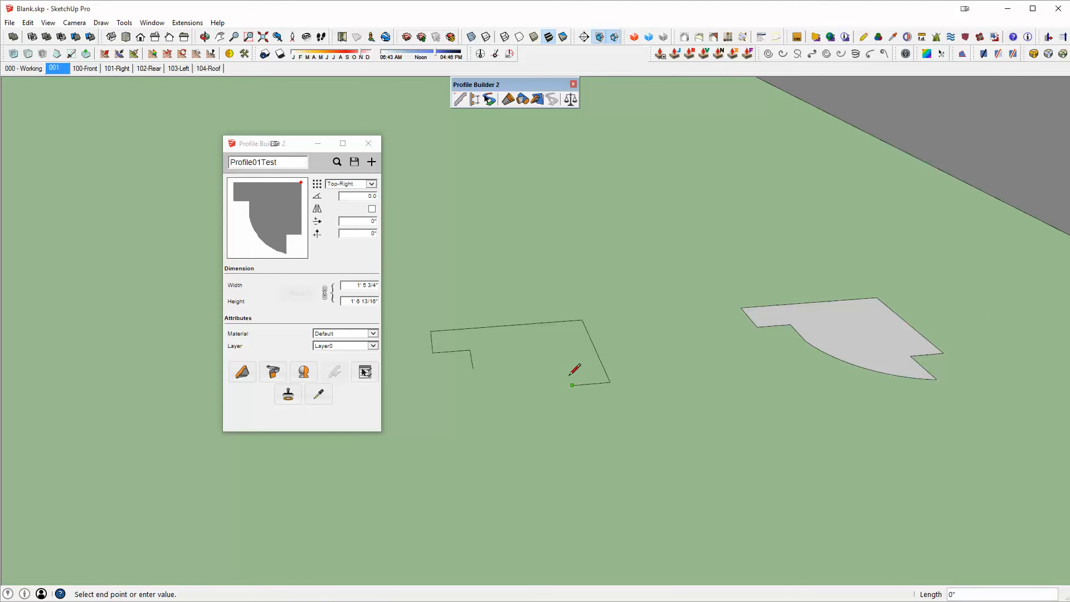
click(473, 367)
middle_drag(474, 365, 617, 437)
Reverse the orientation of the copied straight-edged face so its front side faces up.
key(space)
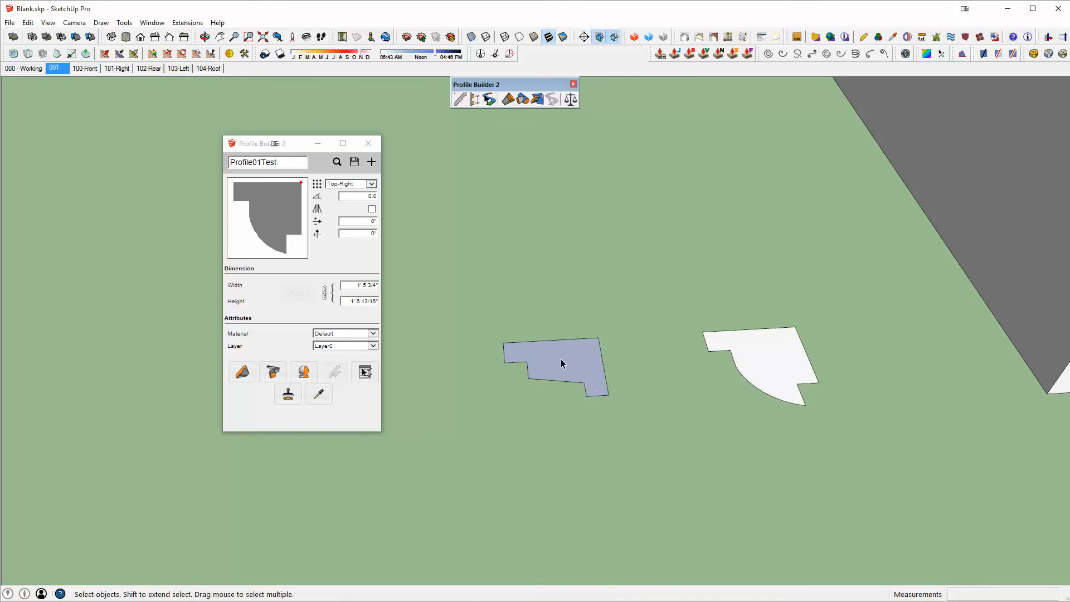
click(559, 356)
key(shift+r)
scroll(559, 355, up, 2)
middle_drag(570, 354, 569, 368)
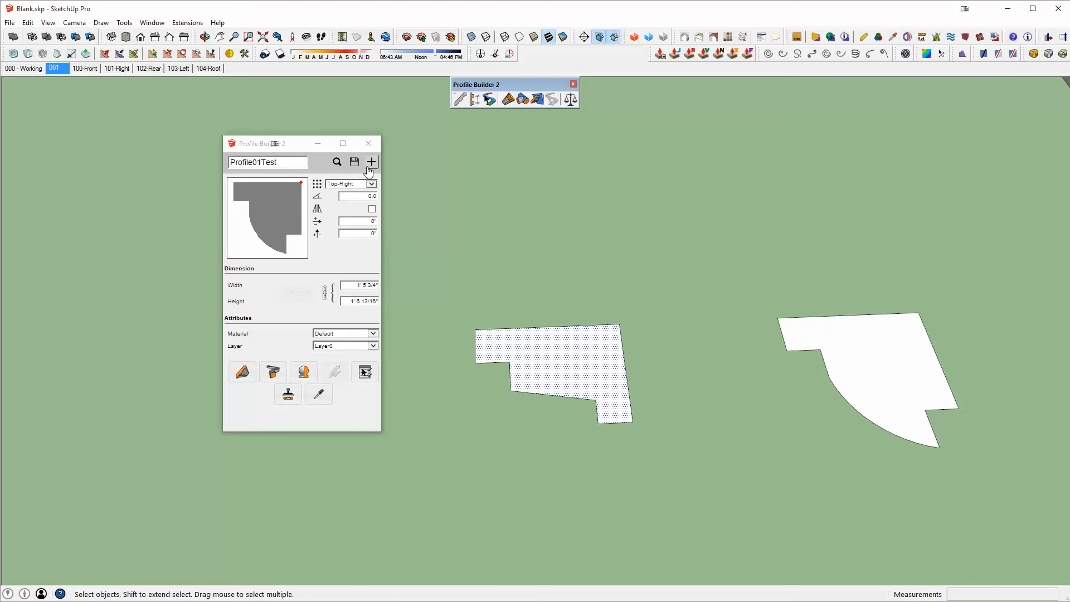
Create a new profile named Profile02Test from the selected straight-edged face and set its placement point to Top-Right.
click(260, 163)
double_click(259, 165)
key(ctrl+c)
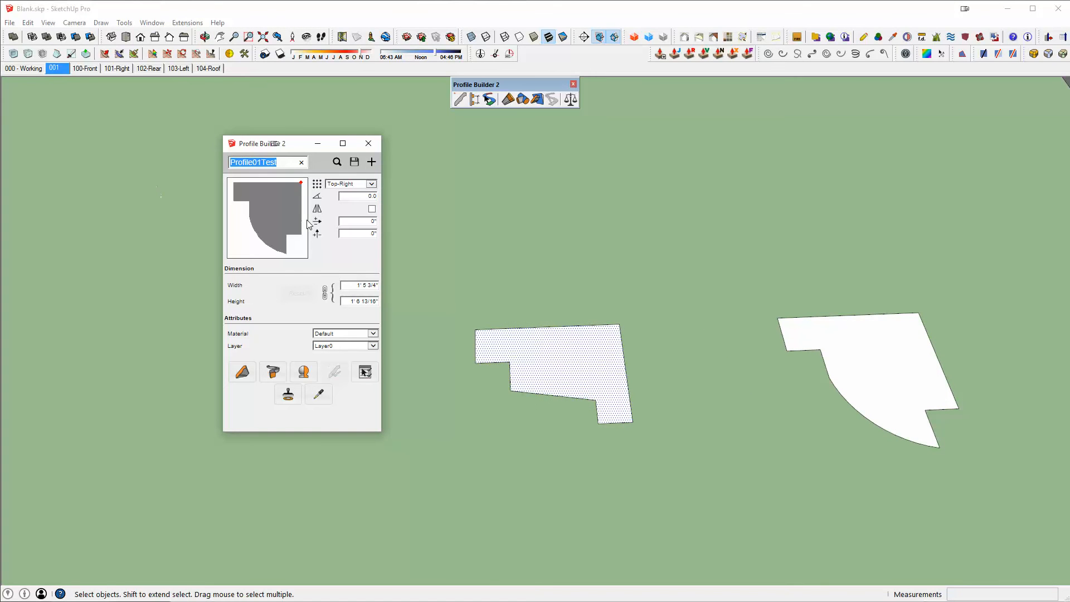
click(370, 162)
click(352, 284)
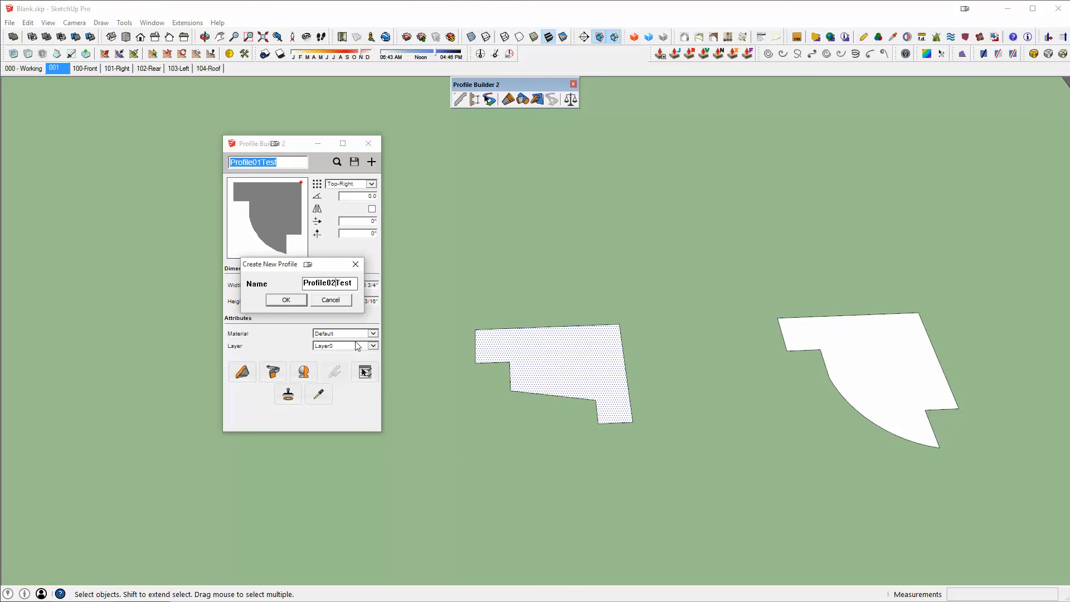
click(286, 300)
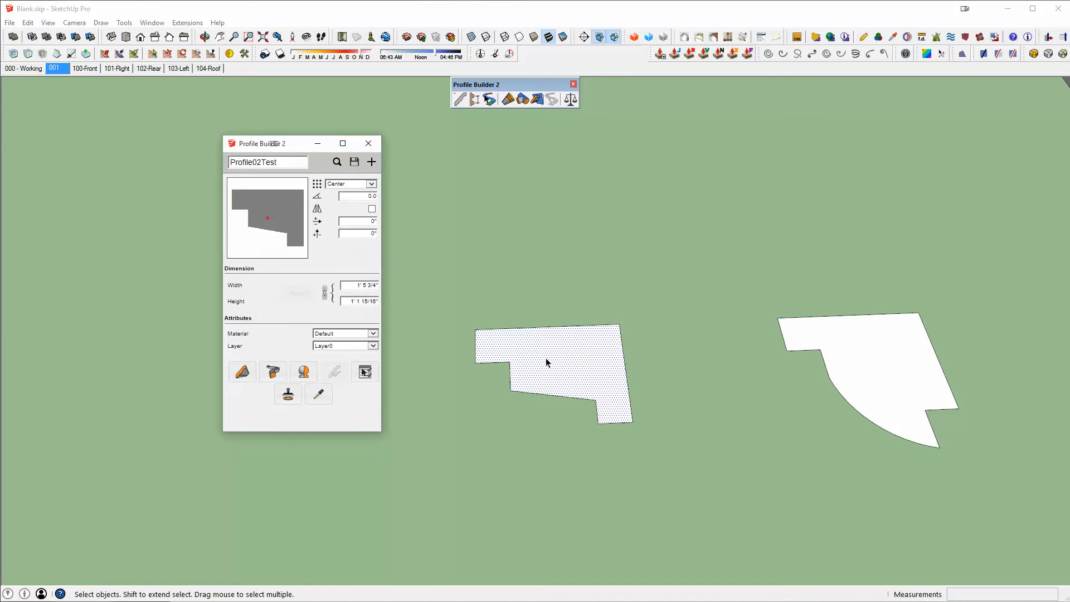
click(371, 184)
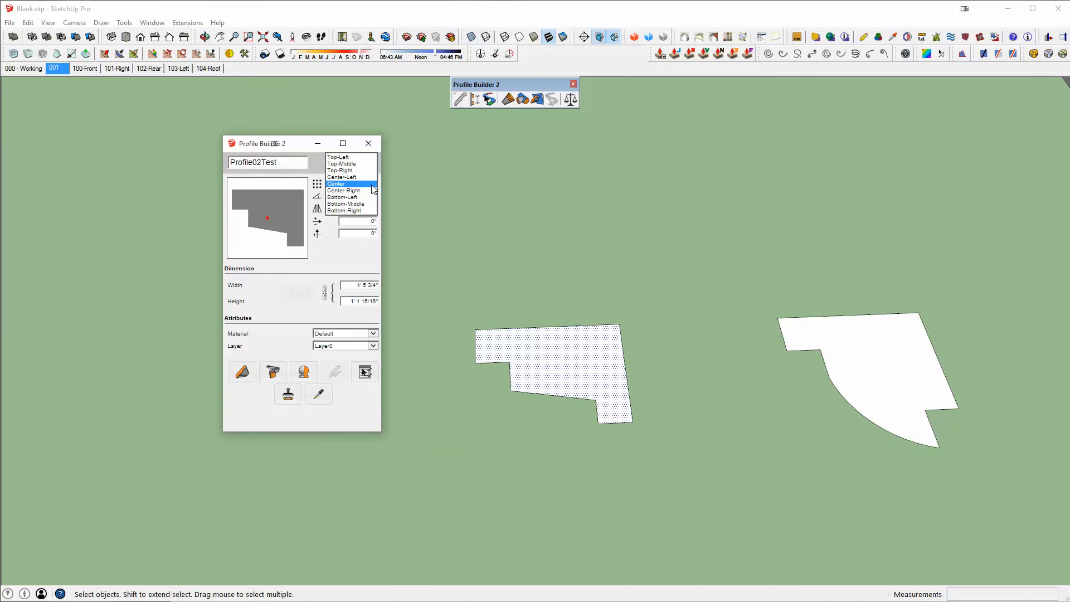
click(341, 171)
Update the roof cornice member to Profile02Test, applying only the Profile / Name / Width / Height property.
scroll(577, 358, down, 5)
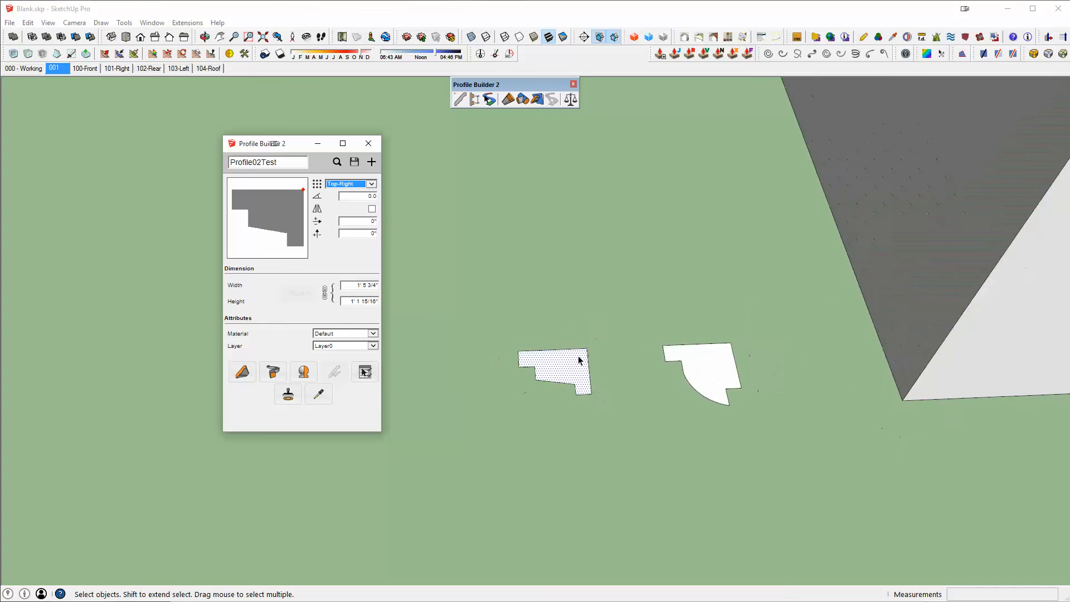
middle_drag(578, 360, 710, 302)
middle_drag(720, 146, 777, 242)
click(777, 242)
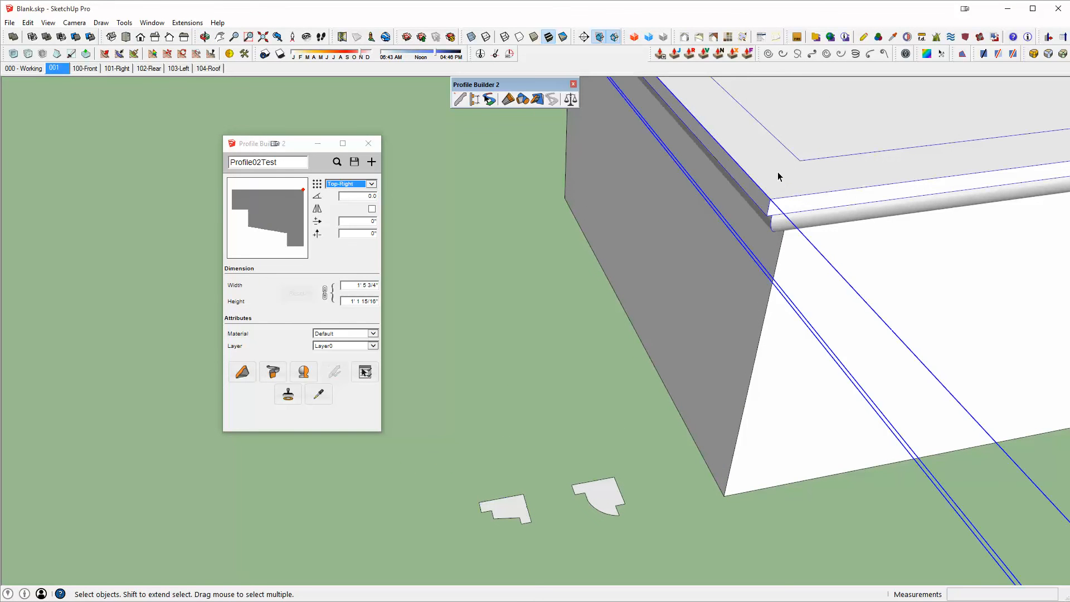
right_click(778, 173)
mouse_move(815, 372)
middle_drag(724, 222, 745, 310)
click(744, 308)
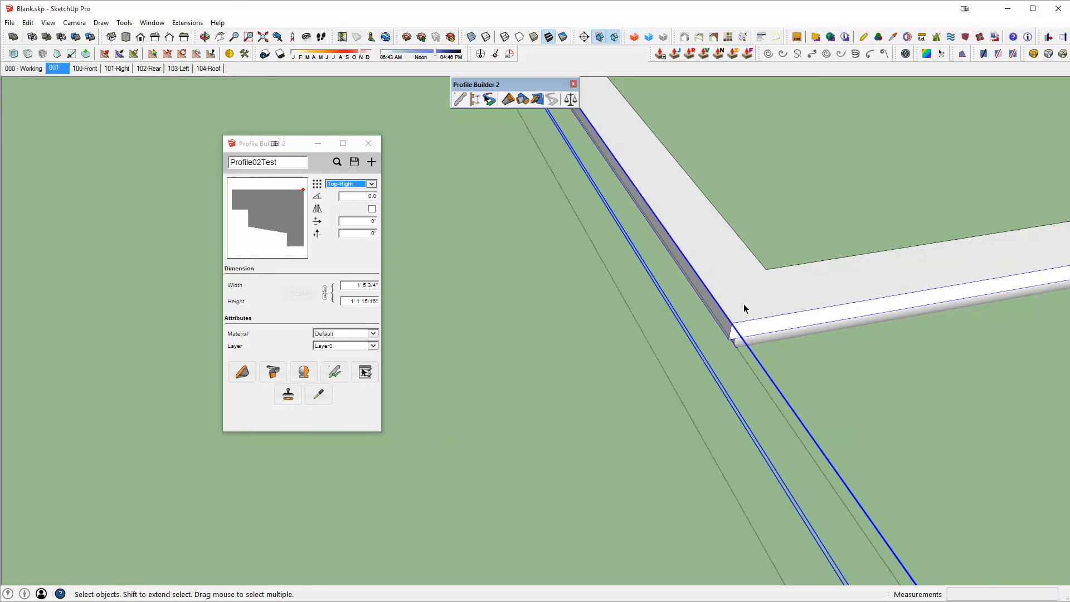
click(334, 373)
drag(375, 196, 509, 208)
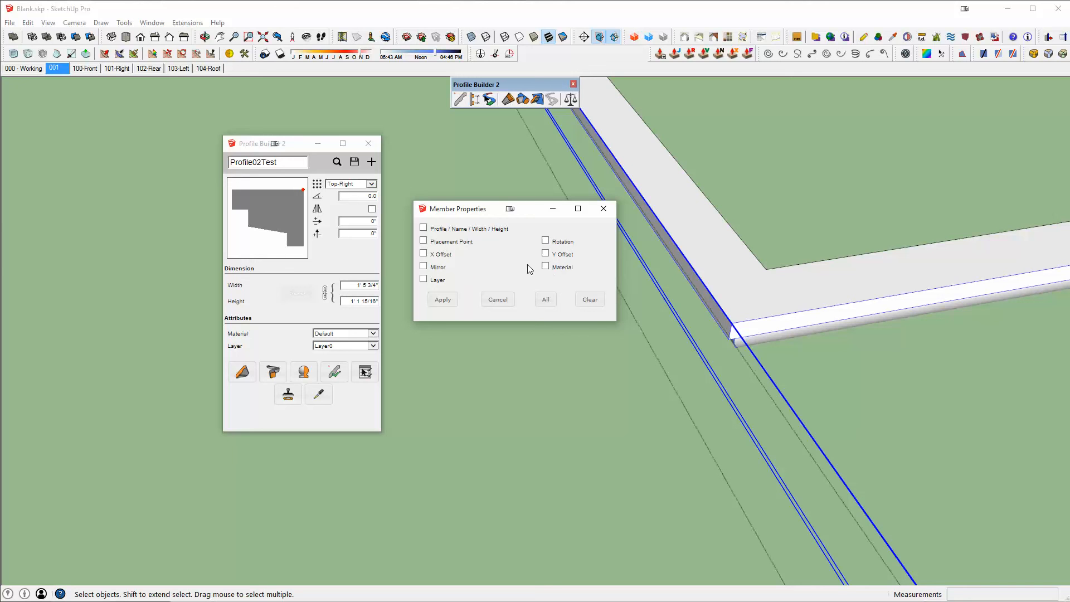
click(423, 228)
click(441, 300)
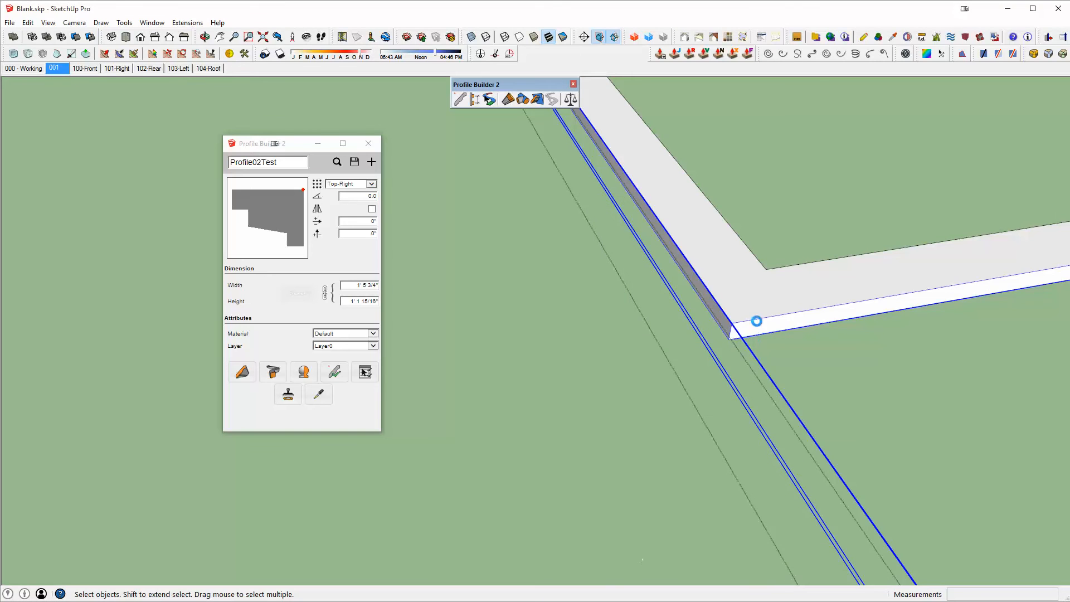
Copy the straight-edged profile face to a free spot on its far side from the building.
middle_drag(758, 318, 630, 359)
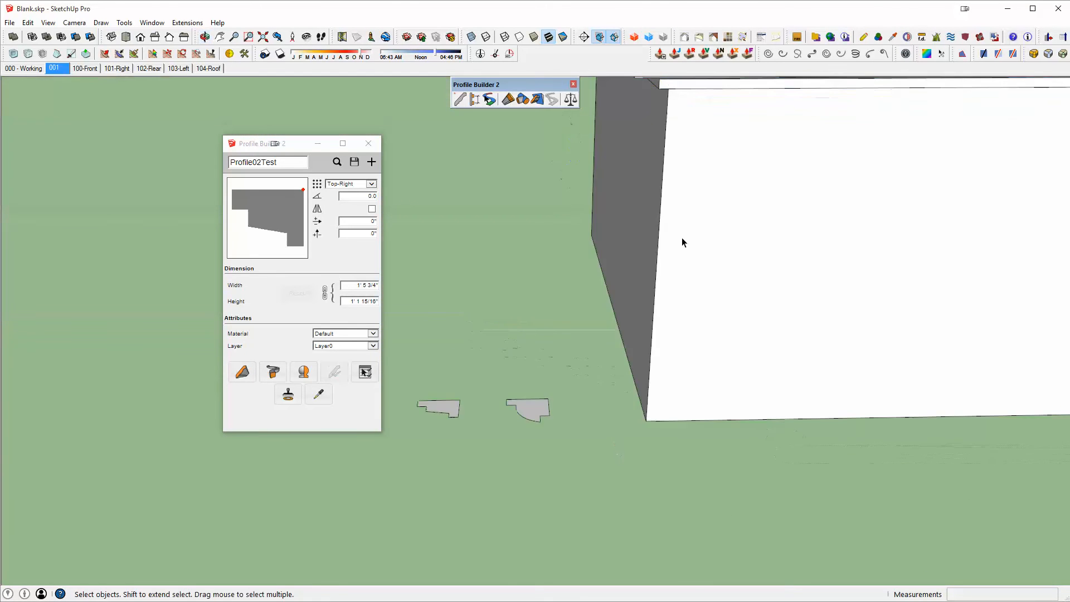
middle_drag(684, 243, 641, 435)
scroll(641, 434, up, 1)
click(646, 431)
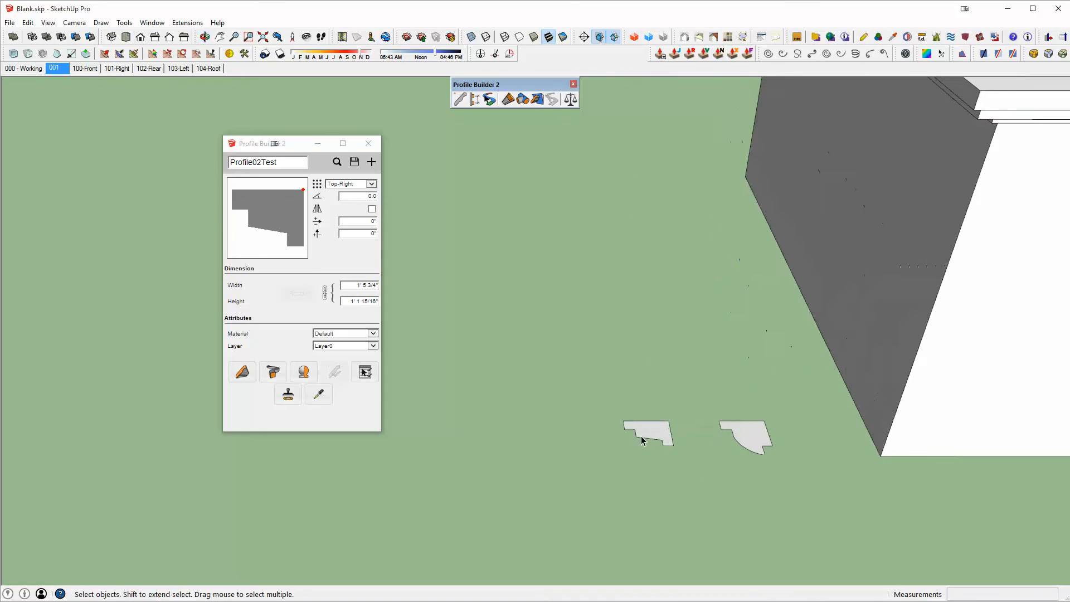
scroll(647, 431, up, 1)
key(m)
click(676, 418)
key(ctrl)
click(550, 417)
scroll(551, 417, up, 2)
middle_drag(478, 429, 563, 425)
Thin the upper flange of the new profile copy and shift the step's vertical edge inward to widen the overhang.
key(space)
drag(480, 414, 545, 452)
key(m)
click(572, 444)
click(571, 428)
key(space)
drag(522, 413, 556, 468)
key(m)
click(550, 433)
click(570, 432)
Draw a line from the step's vertical edge midpoint to the lower inner corner and erase the edges below it.
key(l)
click(550, 436)
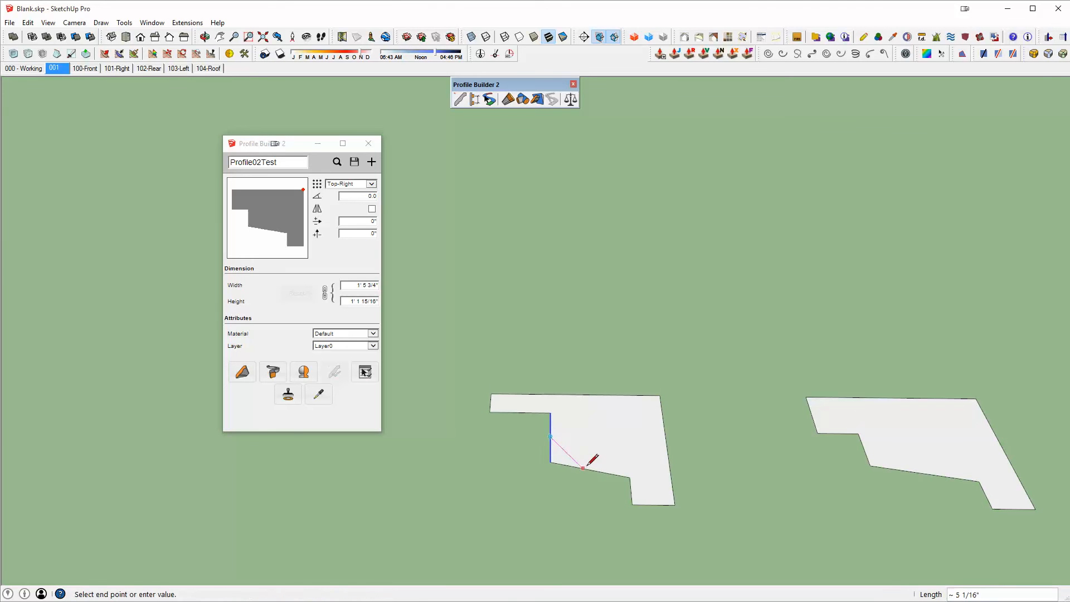
click(607, 473)
key(e)
drag(579, 469, 533, 446)
Move the lower edges of the third profile face up and shift its bottom inner corner sideways to form an angled edge.
key(space)
drag(594, 464, 714, 536)
key(m)
click(699, 495)
click(697, 468)
key(space)
key(m)
click(630, 477)
click(650, 478)
key(space)
Create a new profile named Profile03Test from the reshaped face and set its placement point to Top-Right.
click(638, 444)
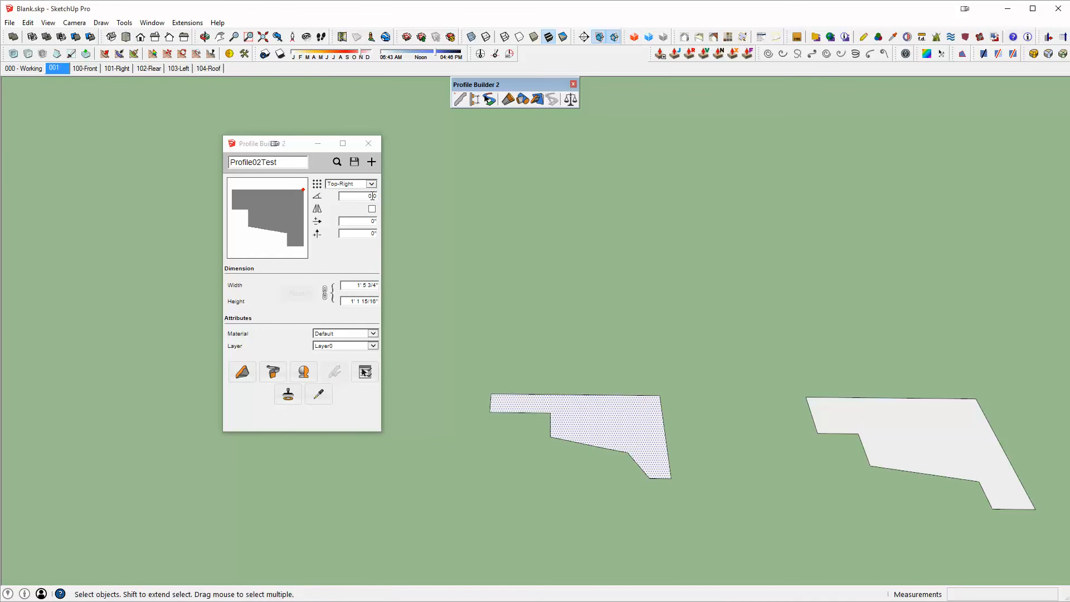
click(372, 162)
key(ctrl+v)
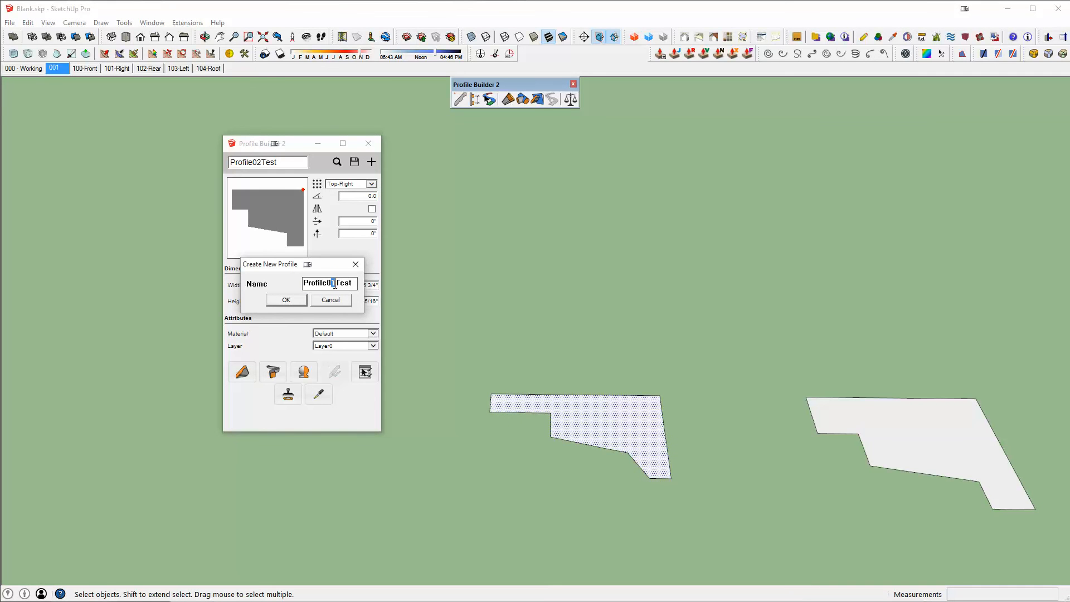
click(286, 299)
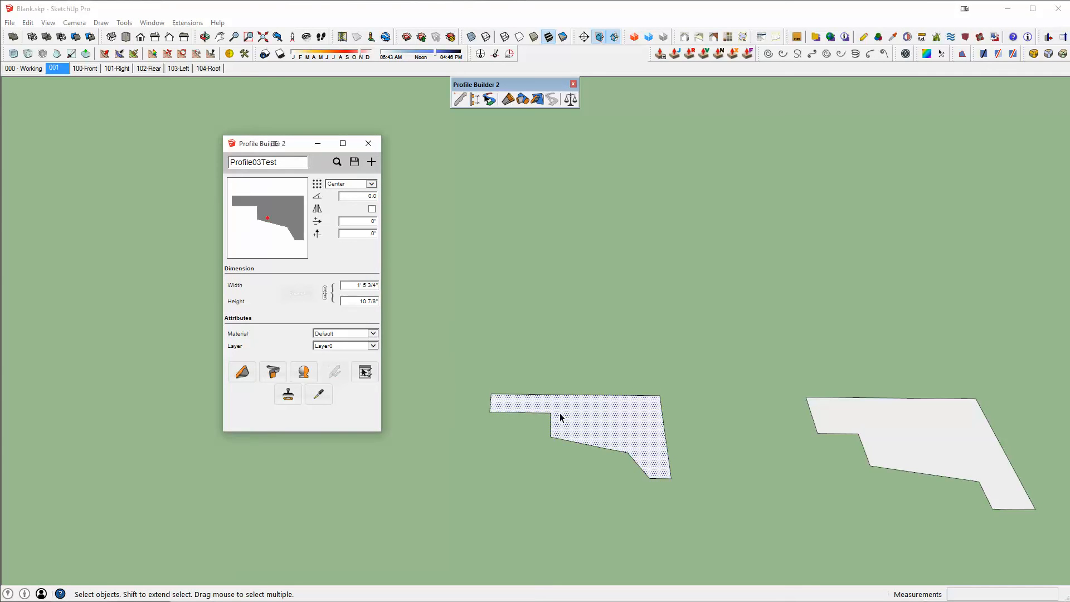
scroll(607, 421, down, 1)
click(354, 184)
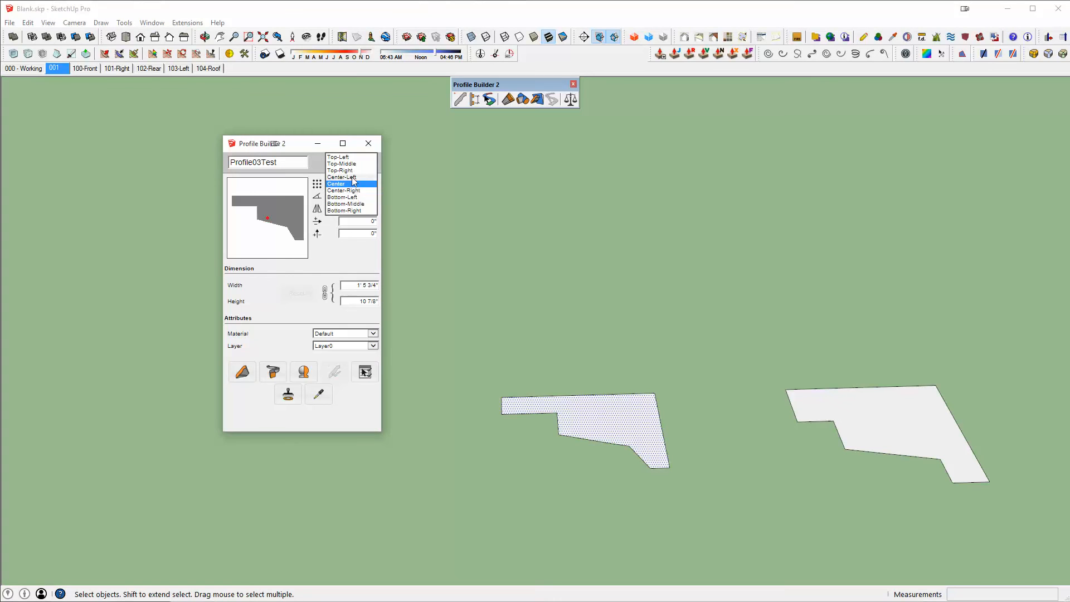
click(357, 171)
Update the roof cornice member to Profile03Test, applying only the Profile / Name / Width / Height property.
middle_drag(795, 438, 680, 499)
scroll(775, 448, down, 5)
click(1014, 206)
double_click(1014, 205)
right_click(1009, 199)
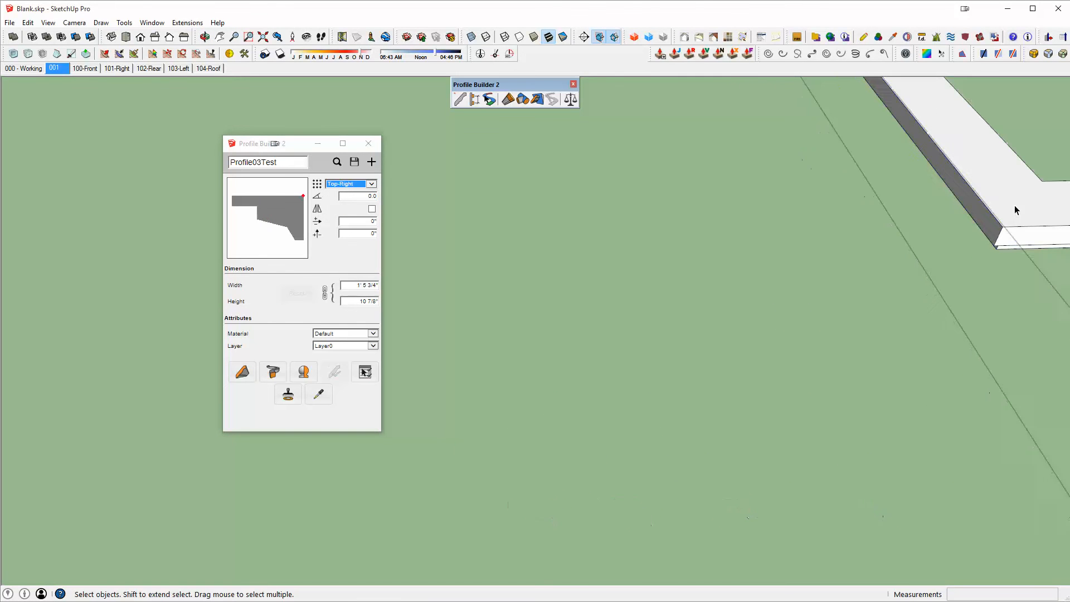
click(997, 174)
click(335, 372)
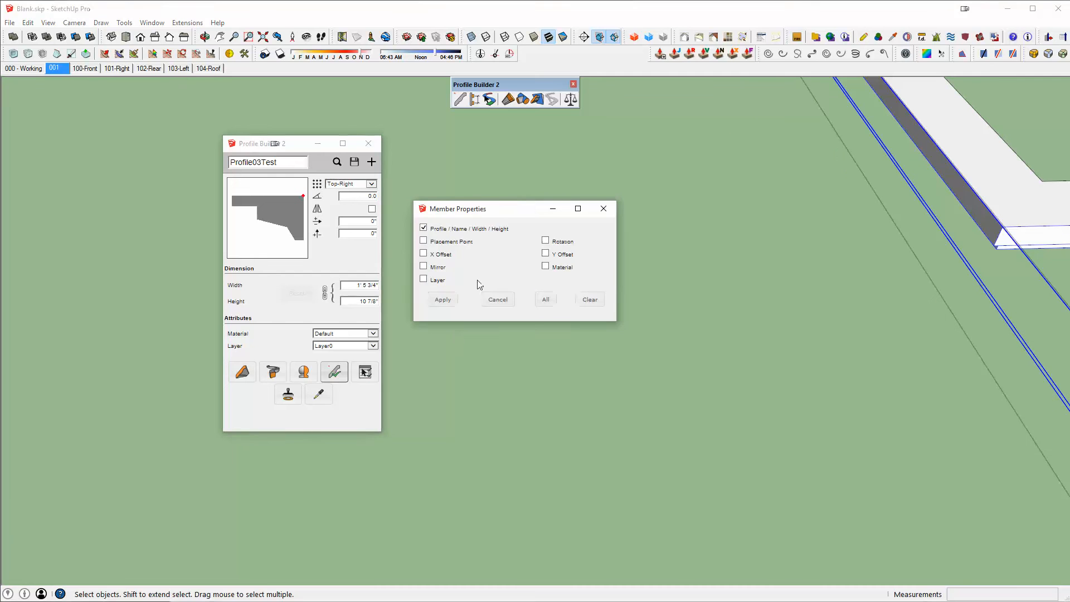
click(441, 299)
Leave the roof outline group and examine the updated cornice from a low viewpoint at the building's corner.
middle_drag(936, 197, 666, 253)
click(671, 256)
scroll(863, 267, down, 3)
shift+middle_drag(836, 120, 684, 333)
scroll(685, 334, up, 3)
shift+middle_drag(777, 298, 647, 370)
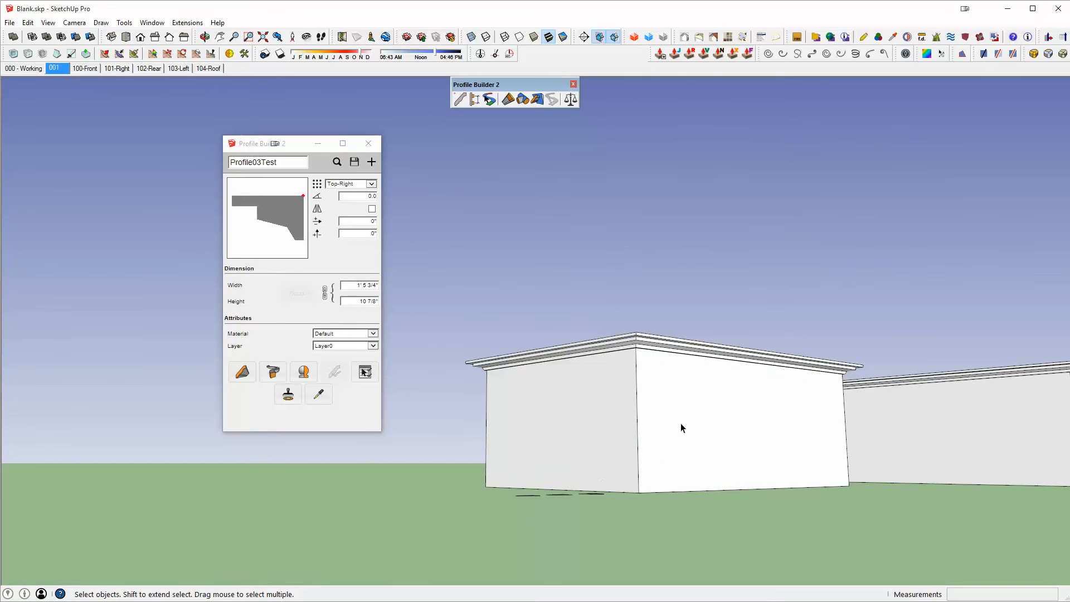